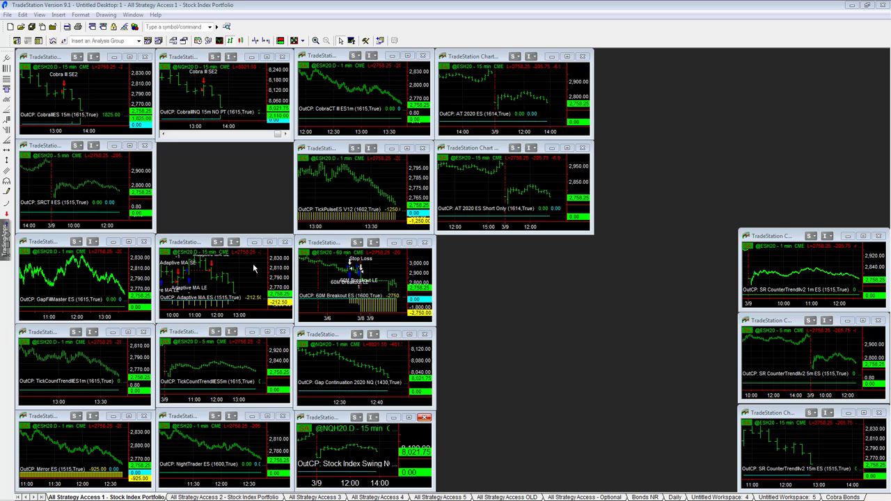
Step: Bring the top-left Cobra ES 15-minute strategy chart into focus
click(101, 95)
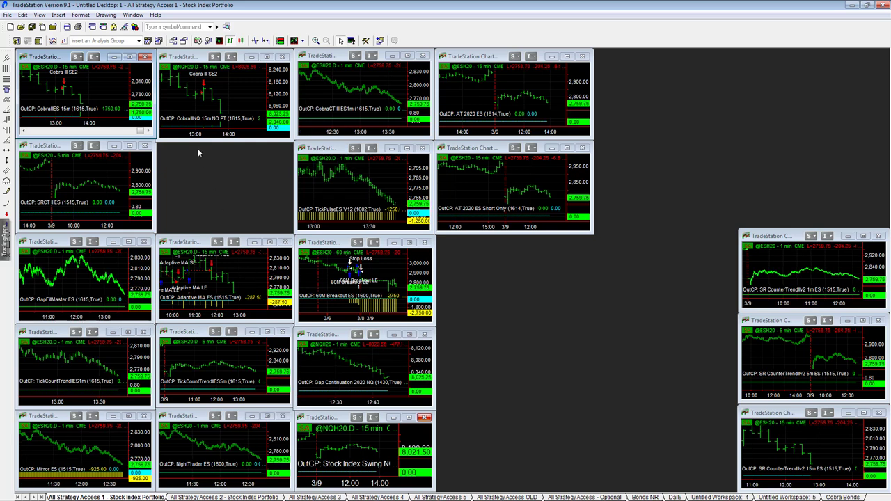
Step: Maximize the Cobra ES 15-minute chart and briefly show crosshair lines to read bar prices
double_click(50, 59)
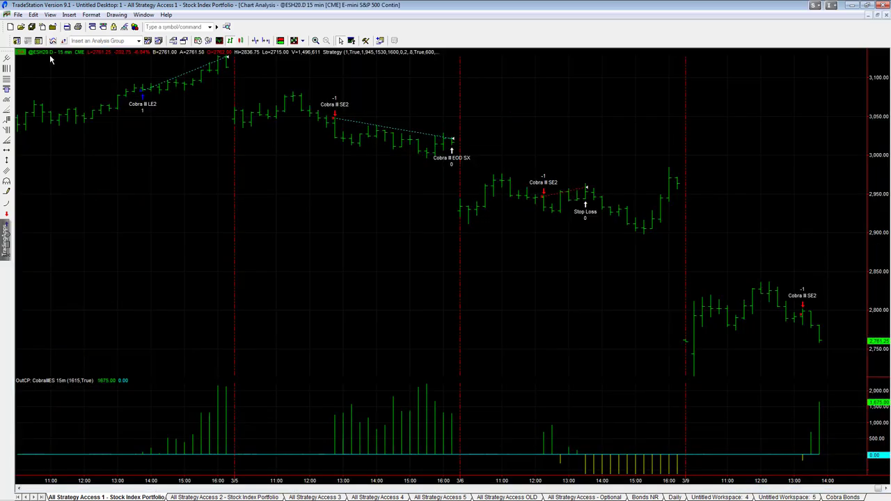
key(ctrl+r)
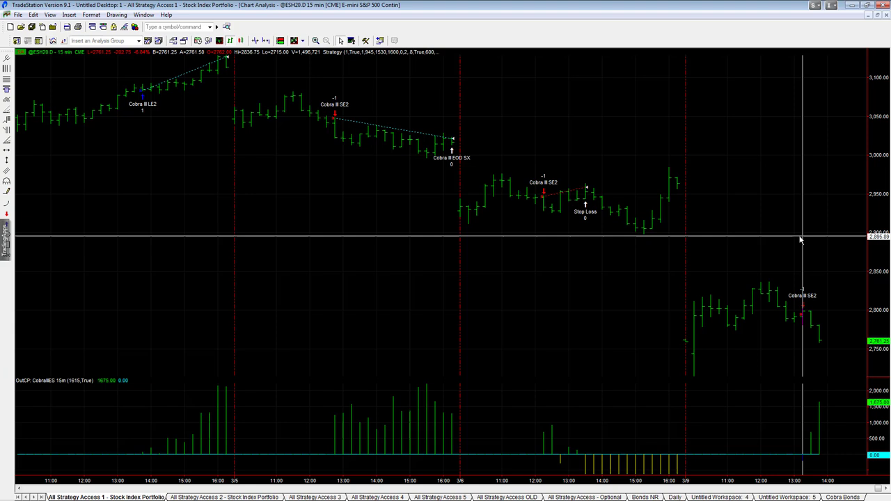
key(ctrl+r)
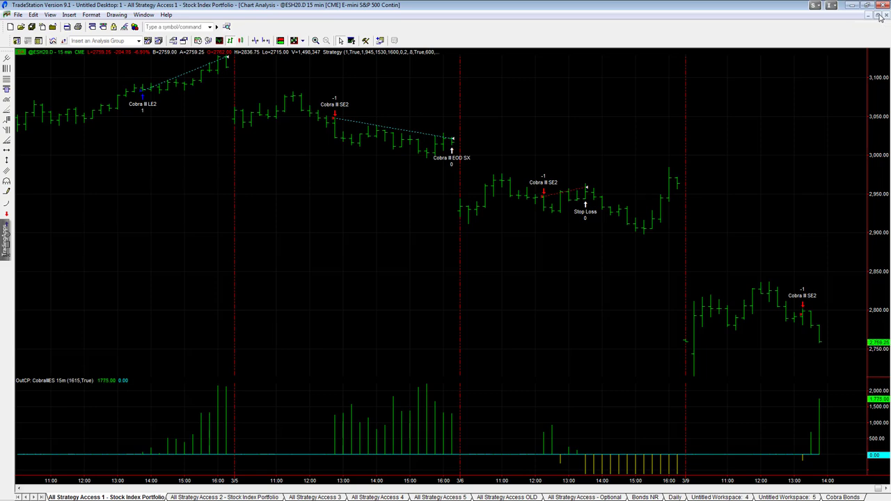
Step: Restore and re-maximize the Cobra ES chart, then switch to the CME price-limits page
click(879, 14)
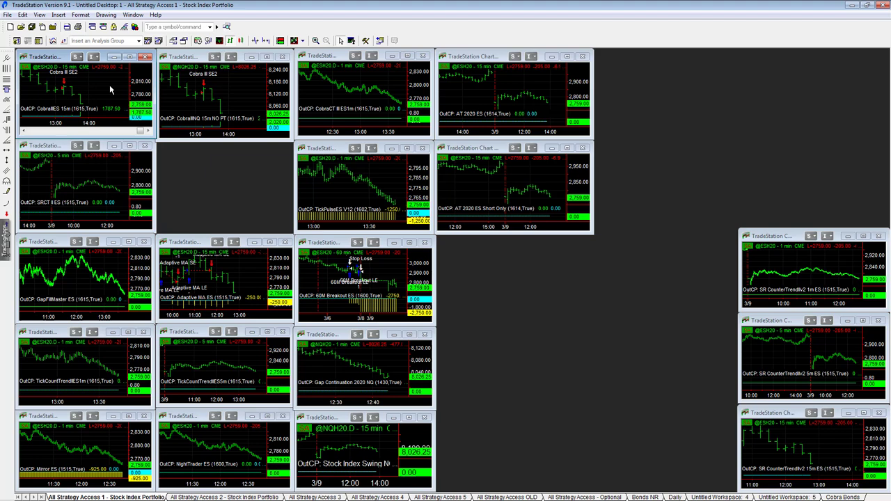
double_click(56, 57)
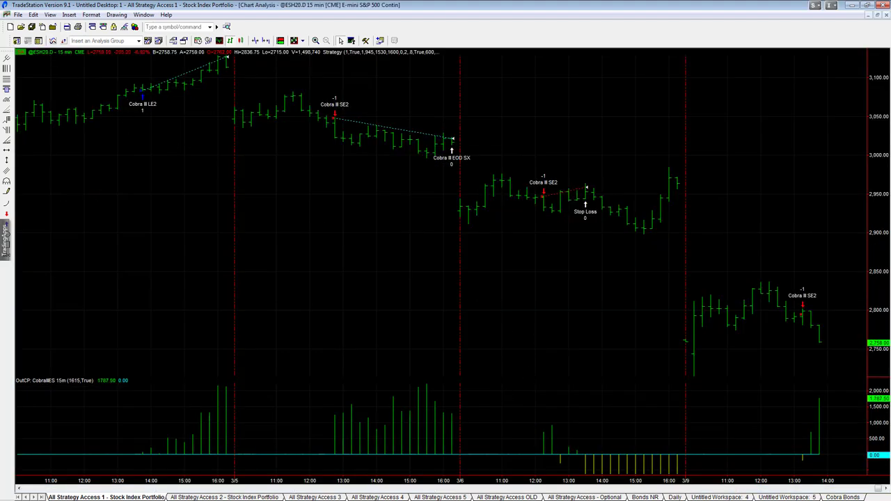
key(alt+Tab)
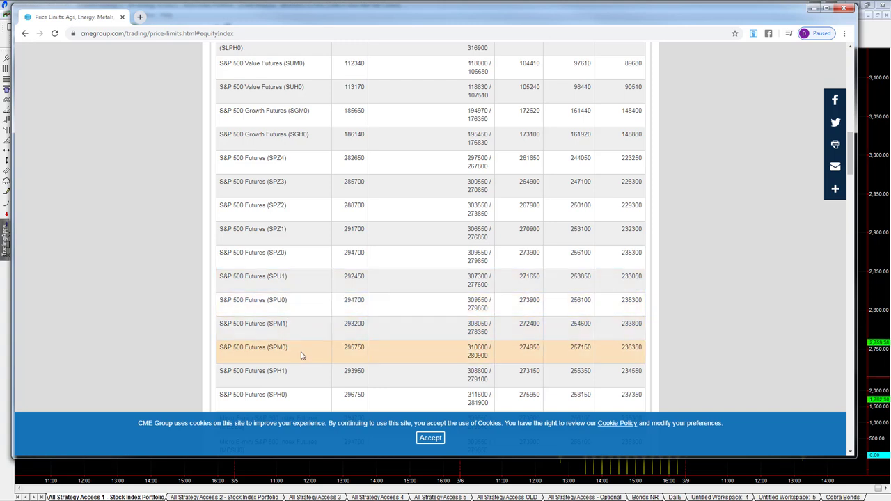
Step: Scroll through the S&P 500 rows of the CME Equity Limits table
scroll(310, 355, down, 1)
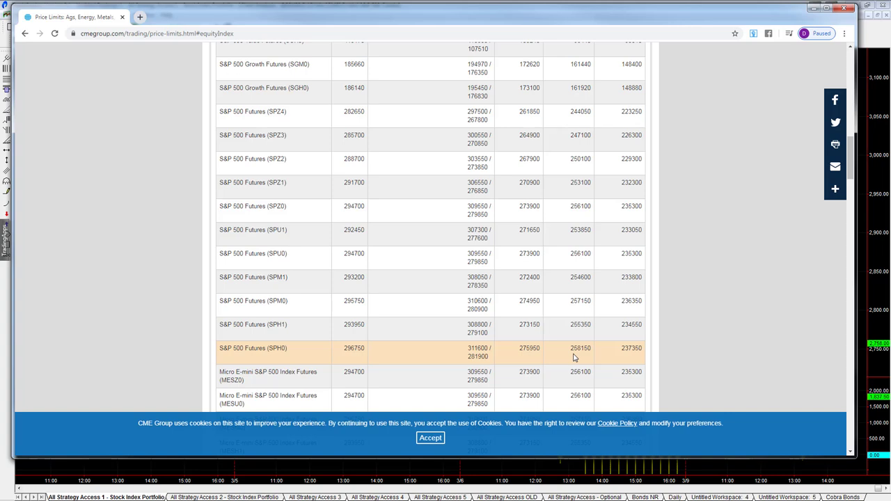
scroll(575, 357, up, 5)
scroll(575, 341, down, 2)
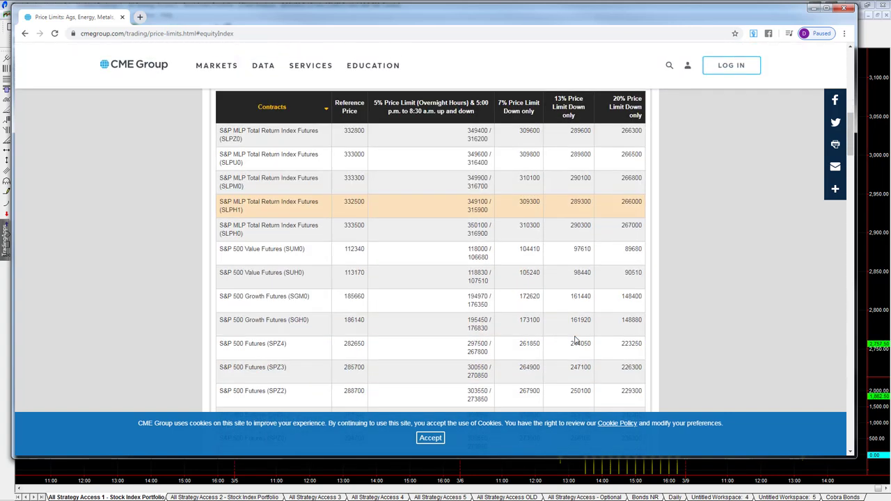
scroll(575, 341, down, 3)
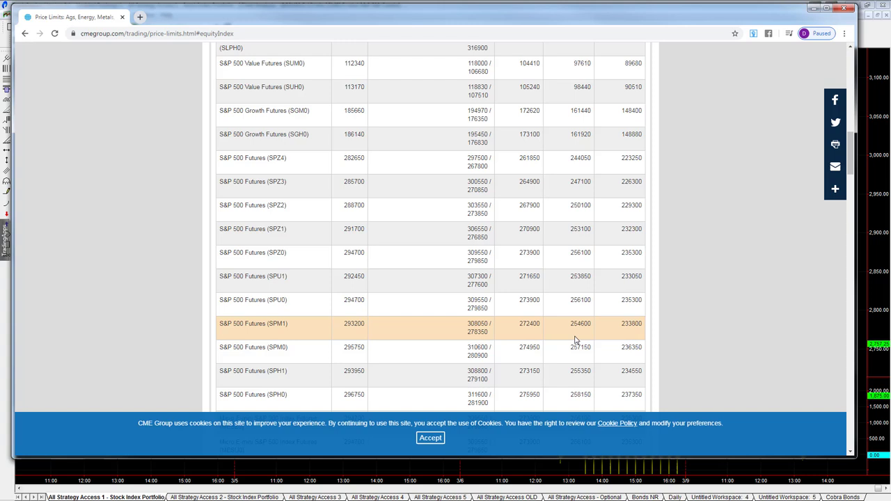
scroll(575, 341, down, 1)
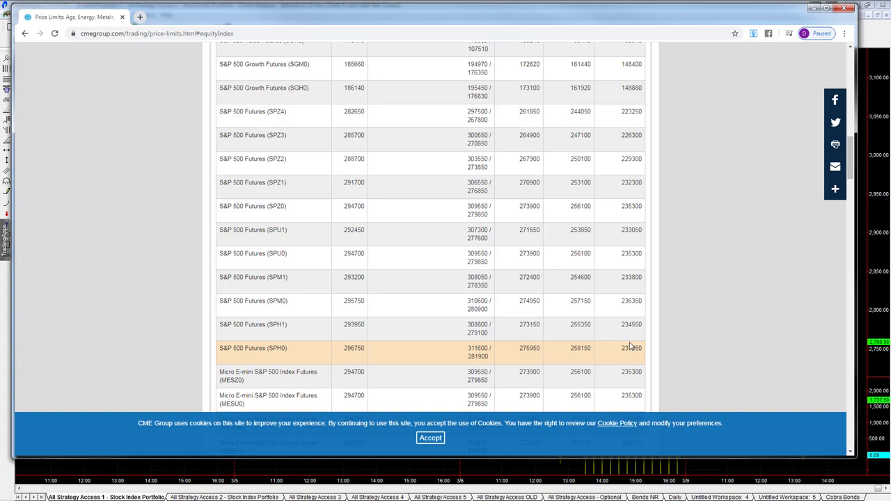
scroll(637, 345, up, 5)
scroll(633, 340, down, 5)
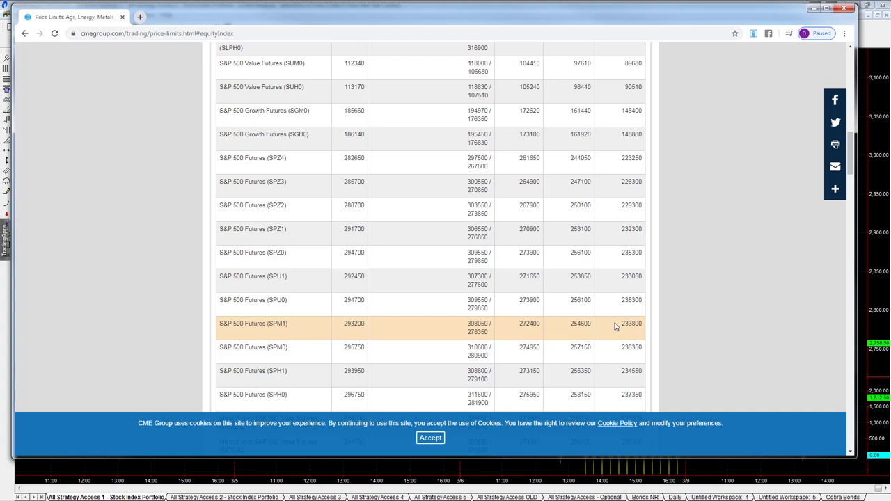
scroll(615, 327, down, 1)
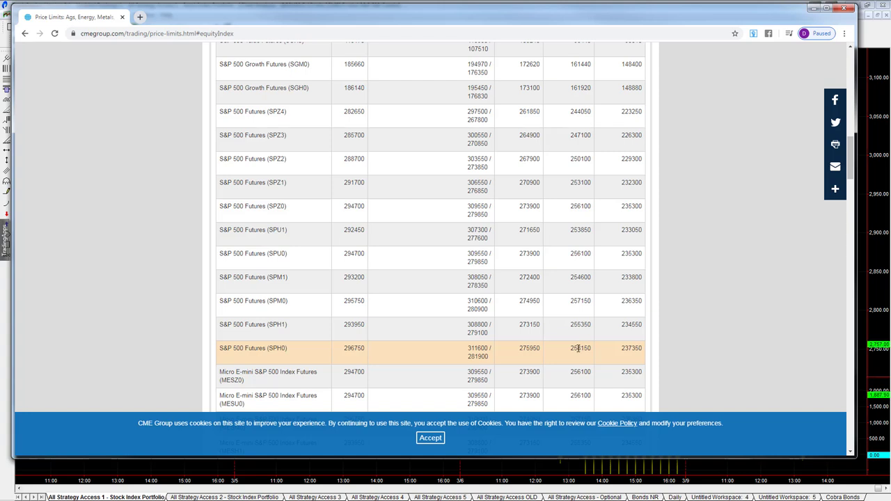
scroll(577, 343, down, 1)
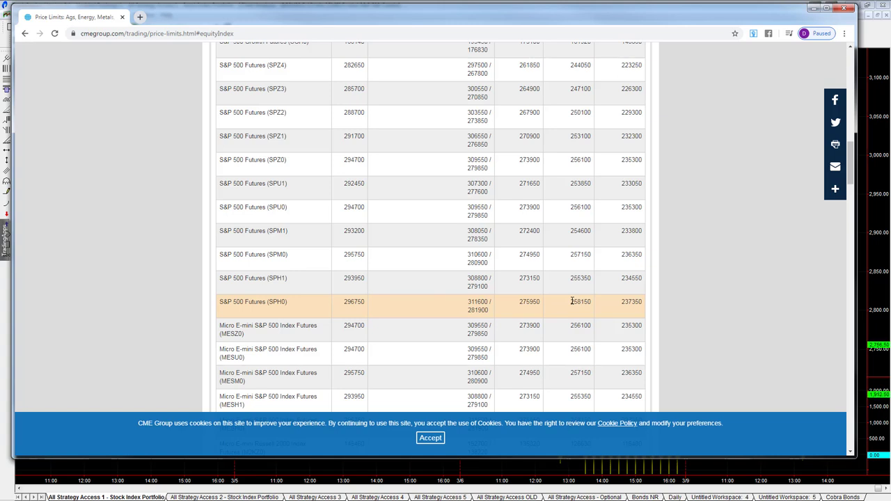
scroll(572, 302, down, 3)
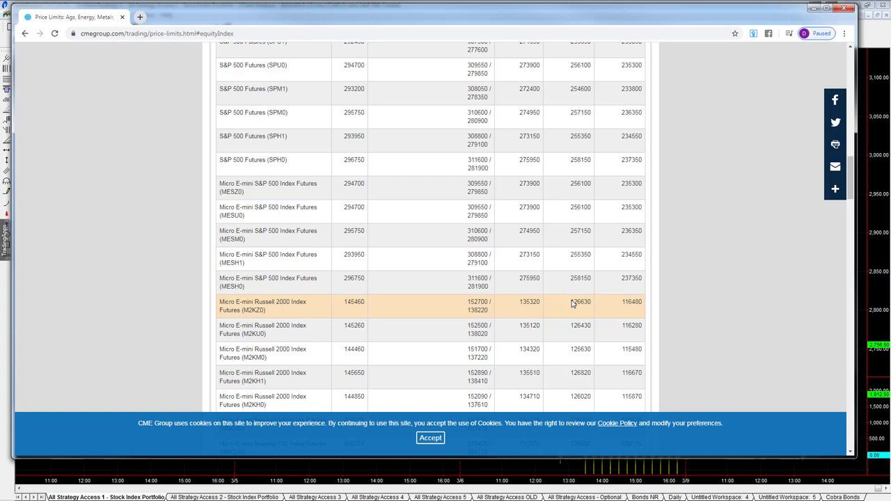
scroll(573, 303, down, 8)
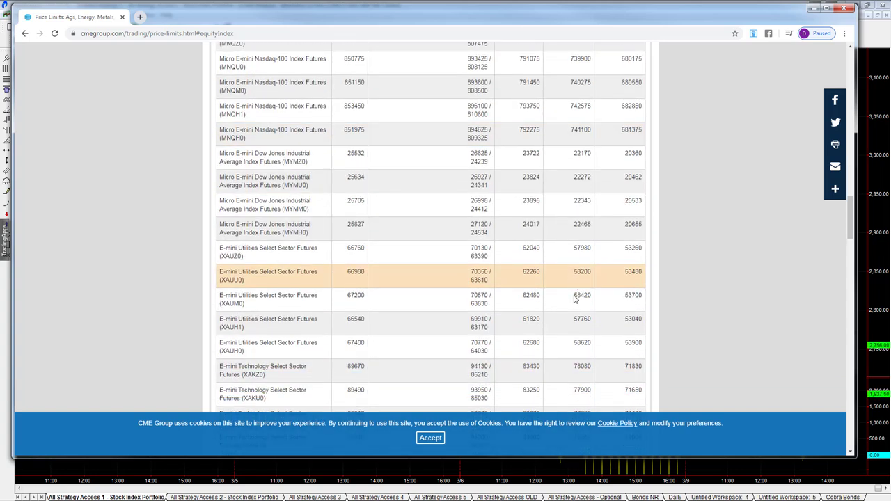
scroll(574, 298, down, 8)
scroll(574, 298, up, 5)
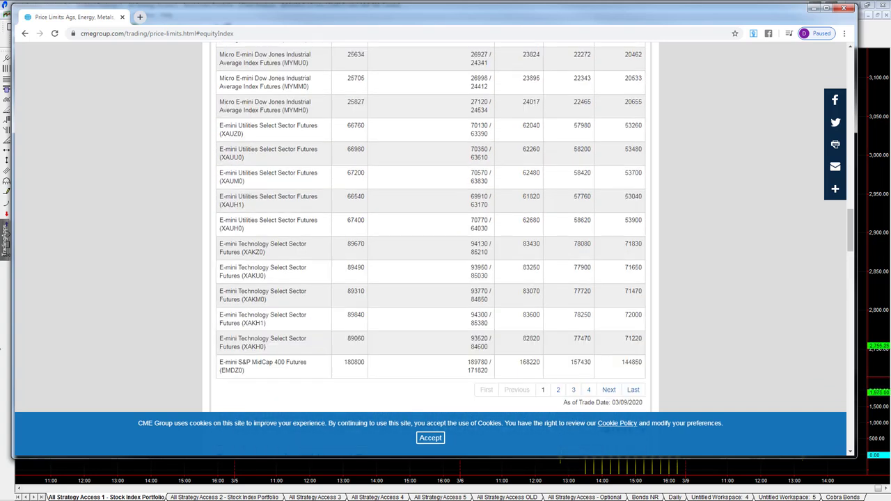
scroll(153, 313, up, 8)
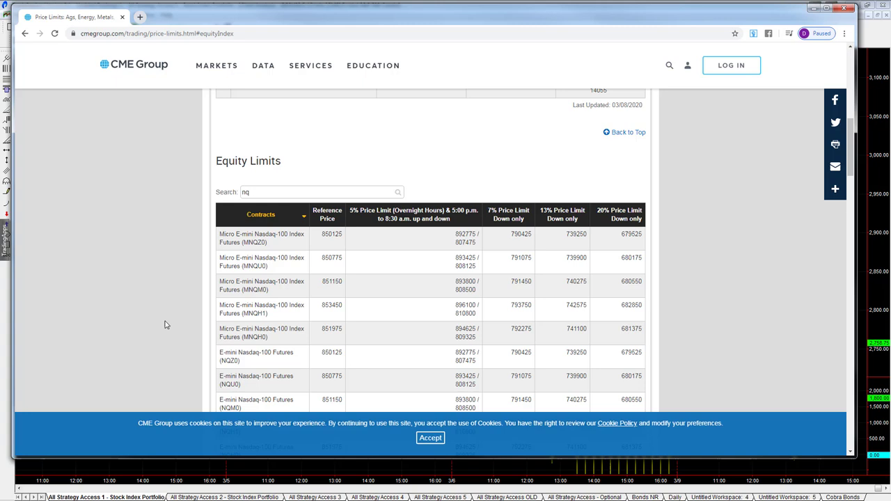
scroll(165, 322, down, 1)
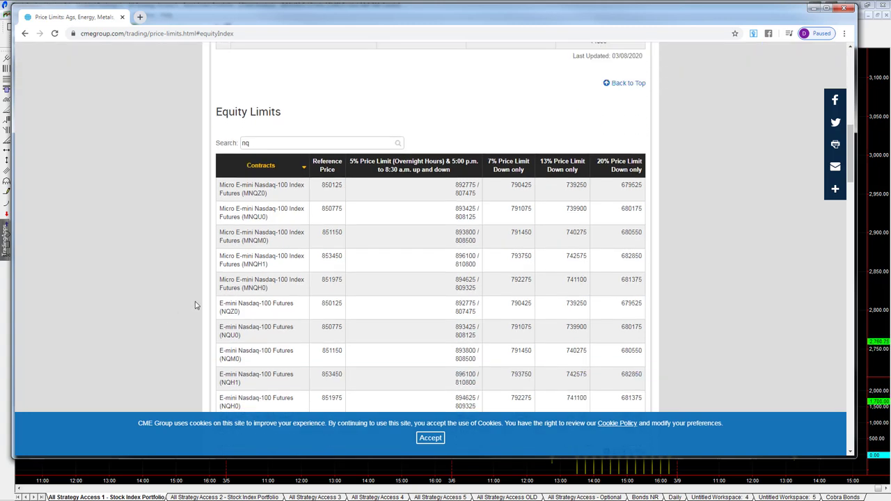
scroll(202, 304, down, 1)
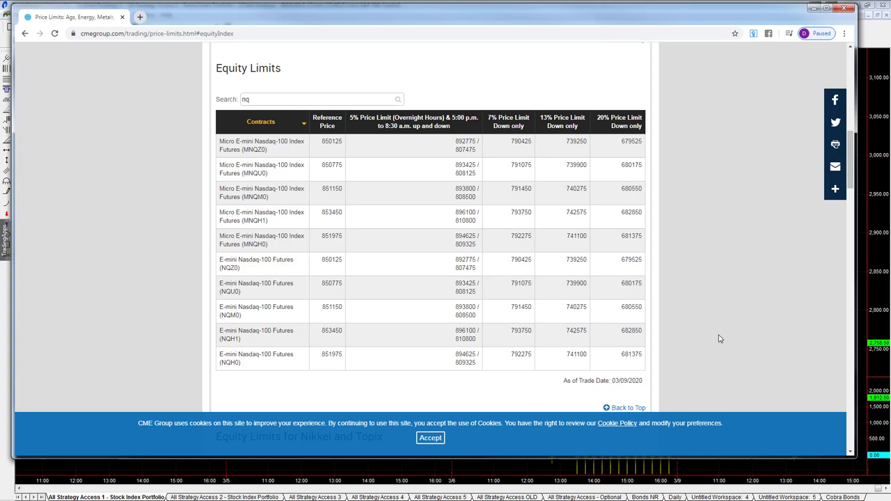
scroll(358, 314, down, 1)
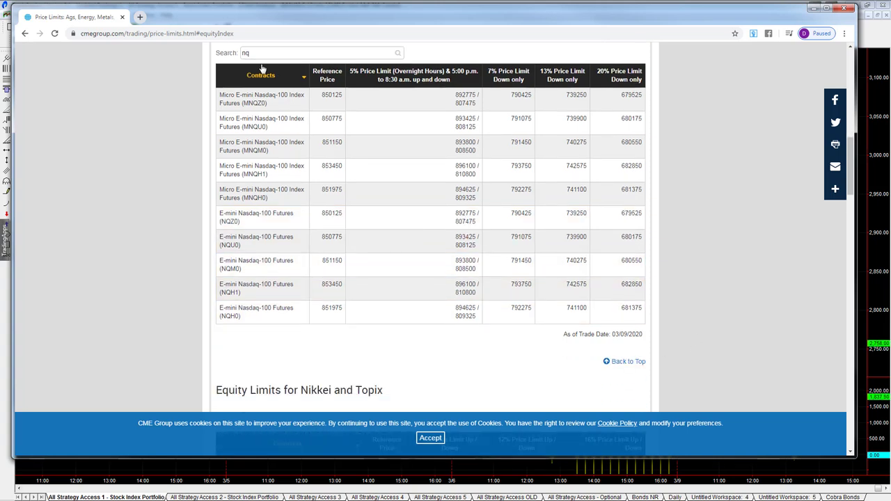
scroll(260, 56, up, 1)
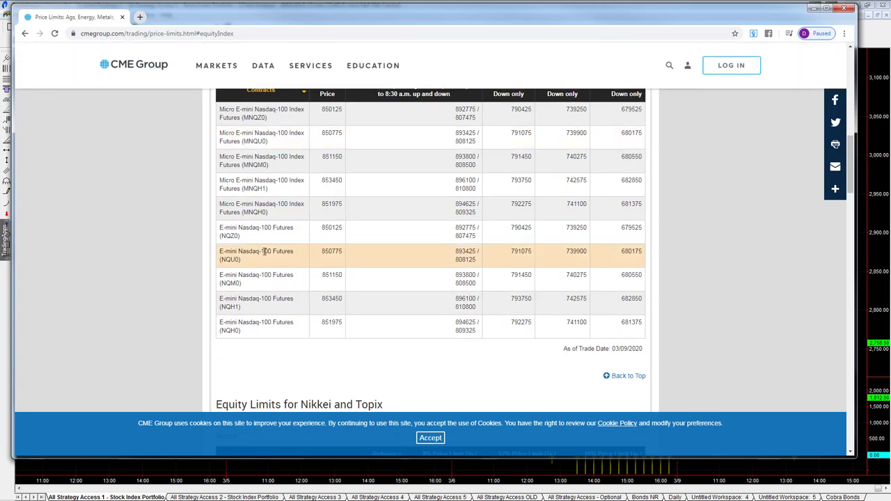
scroll(179, 229, up, 1)
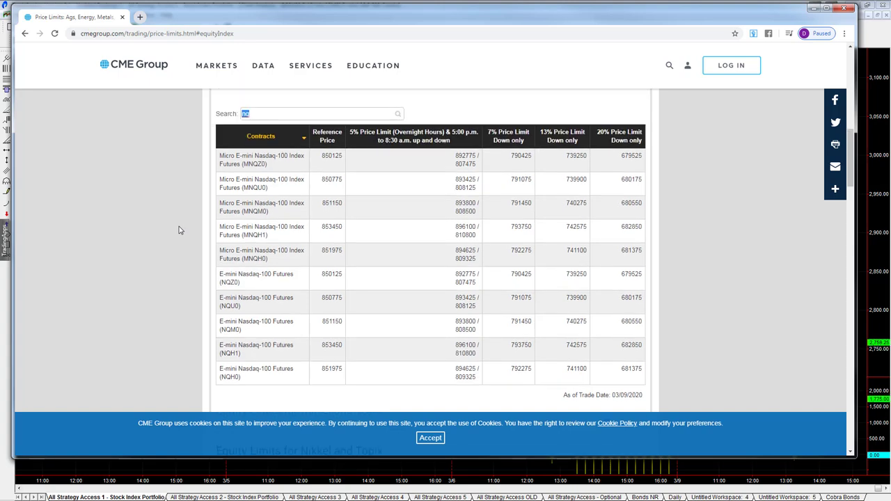
Step: Search the Equity Limits table for 'e' and review the S&P 500 and Micro E-mini rows
text(es)
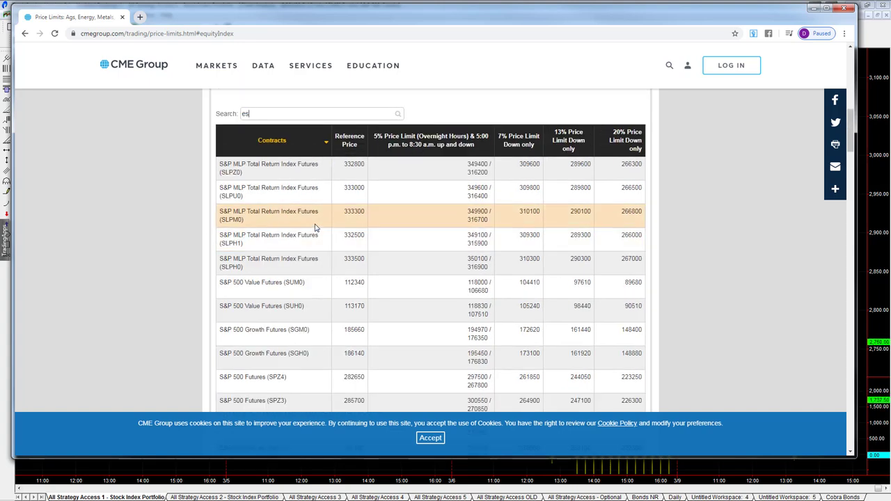
scroll(316, 223, down, 1)
scroll(316, 223, down, 5)
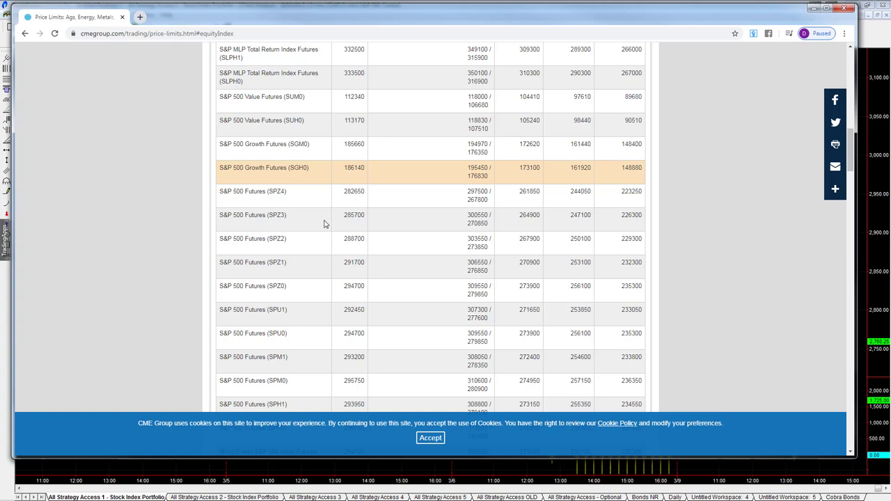
scroll(317, 230, up, 7)
scroll(318, 228, down, 7)
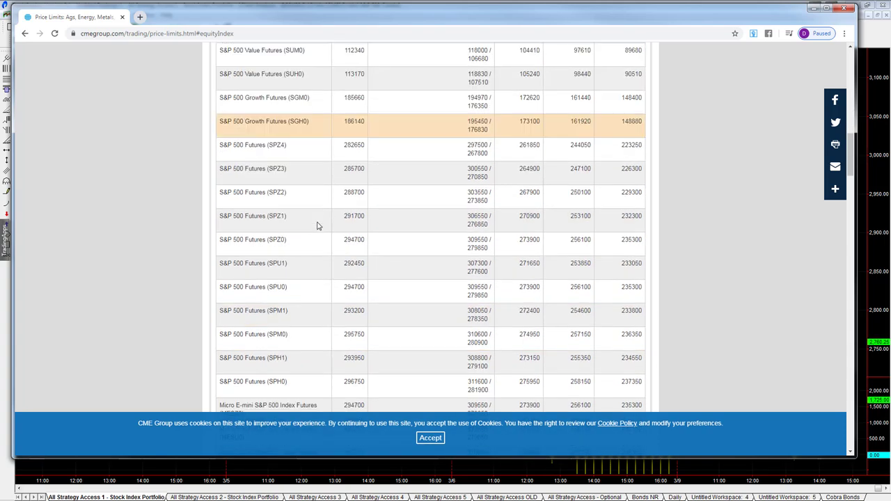
scroll(320, 222, down, 4)
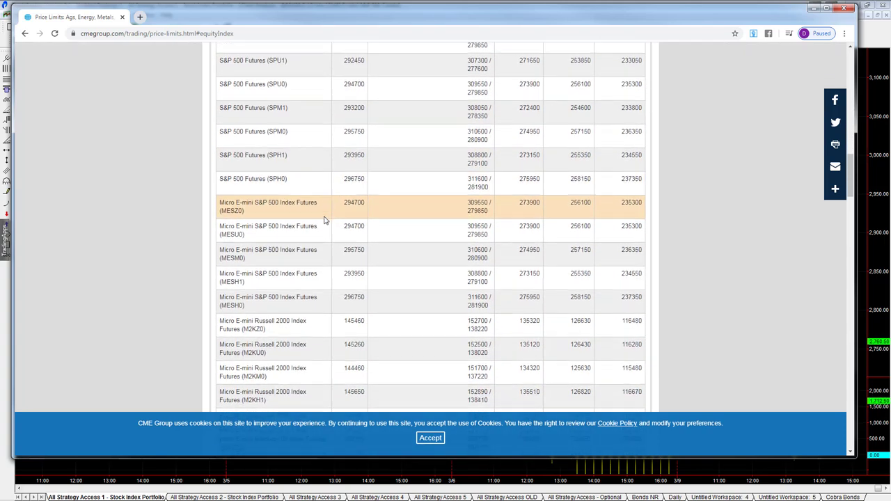
scroll(323, 219, down, 5)
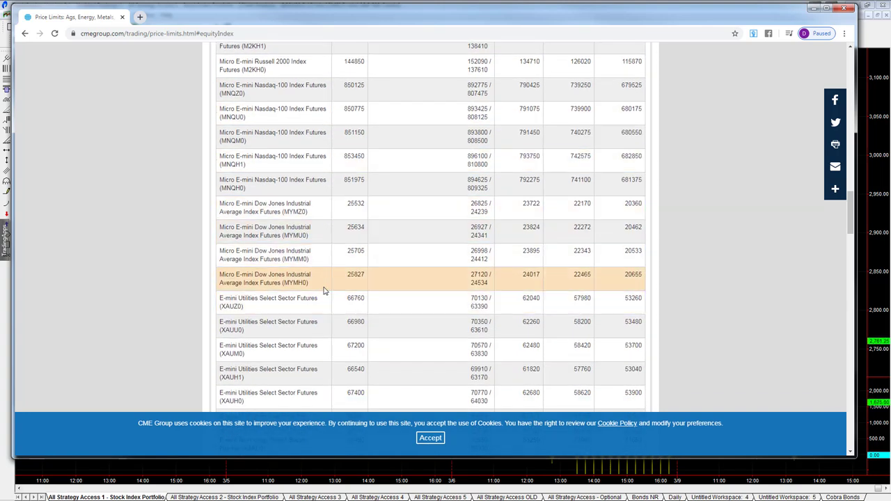
scroll(324, 290, down, 3)
scroll(323, 290, up, 1)
scroll(327, 289, down, 3)
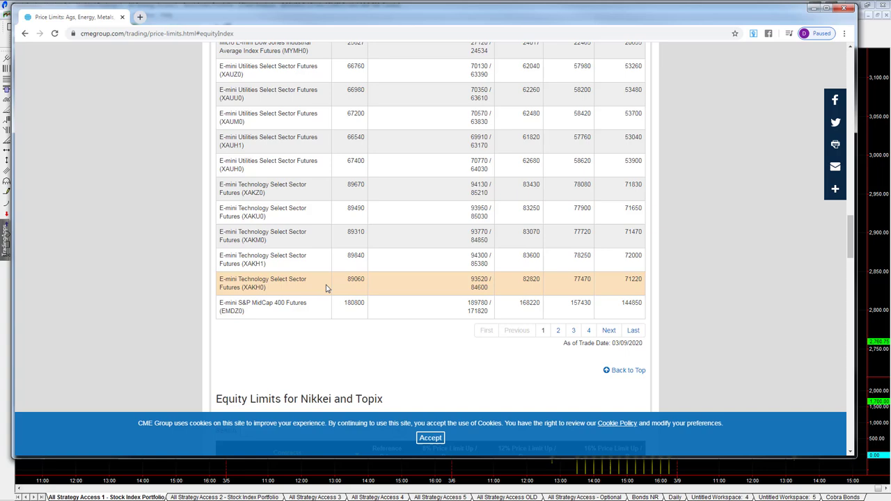
scroll(328, 288, up, 4)
scroll(327, 288, up, 7)
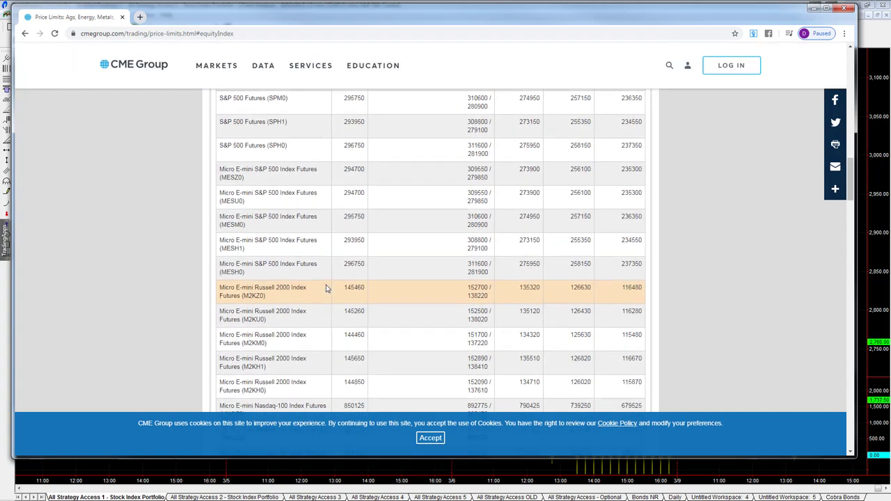
scroll(312, 267, up, 1)
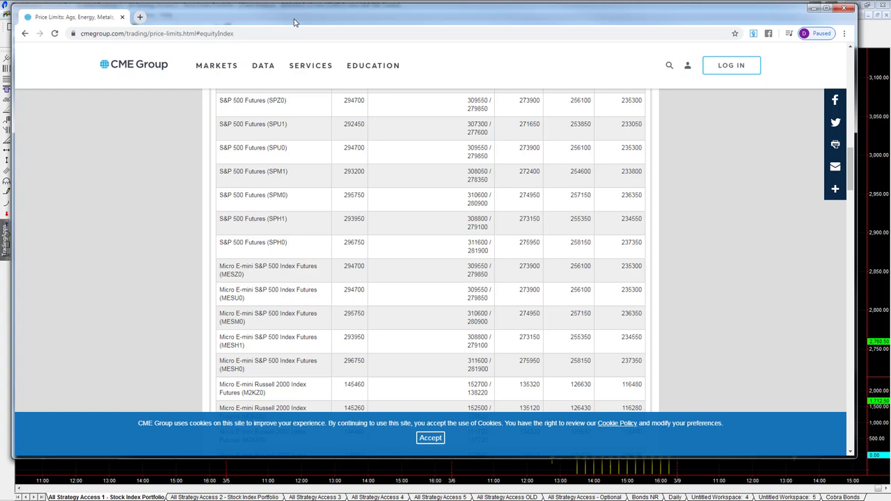
Step: Move the Chrome window down and bring the TradeStation Cobra ES chart back to front
drag(294, 22, 289, 78)
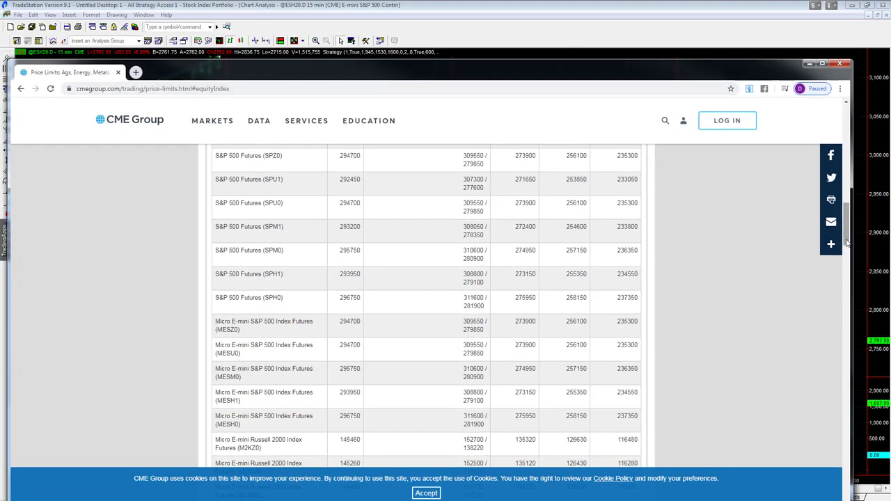
drag(847, 230, 845, 171)
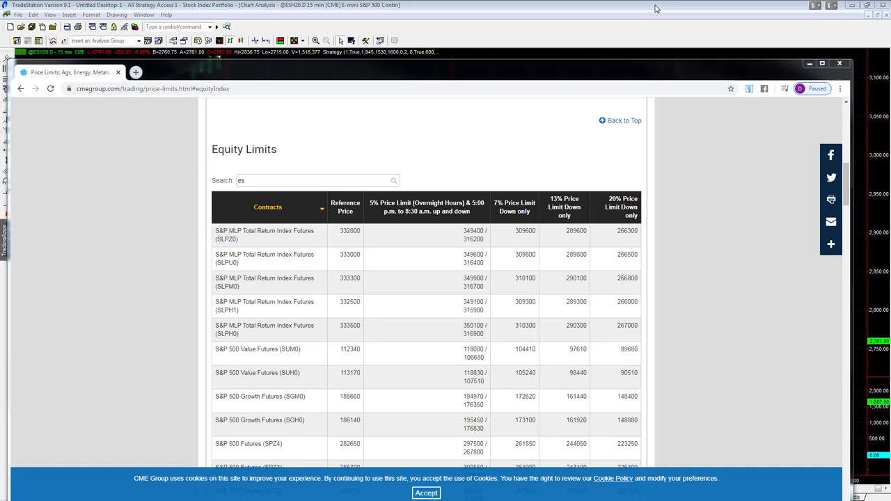
click(655, 8)
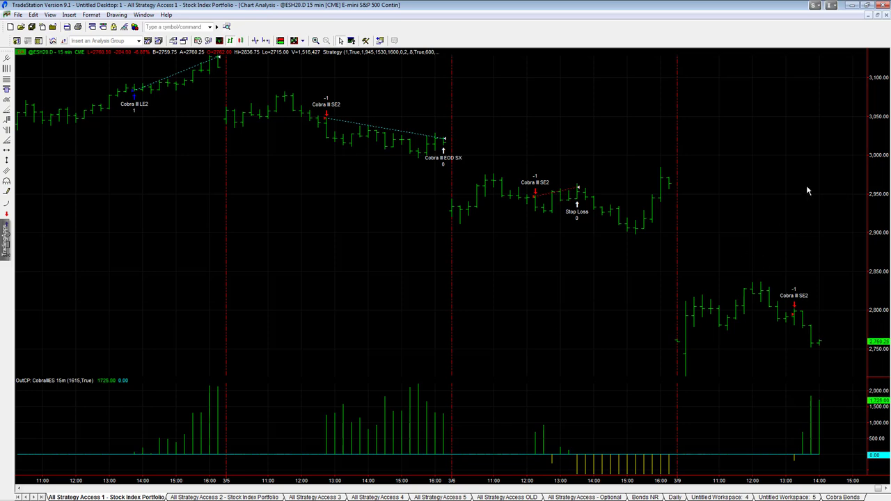
Step: Return to the tiled strategy charts, activate Cobra III NQ, and check the Adaptive MA chart's options
click(878, 15)
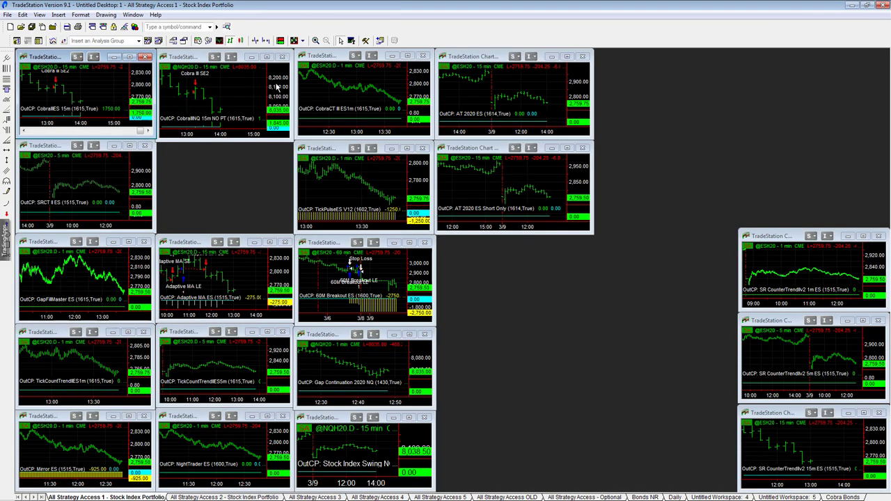
click(232, 89)
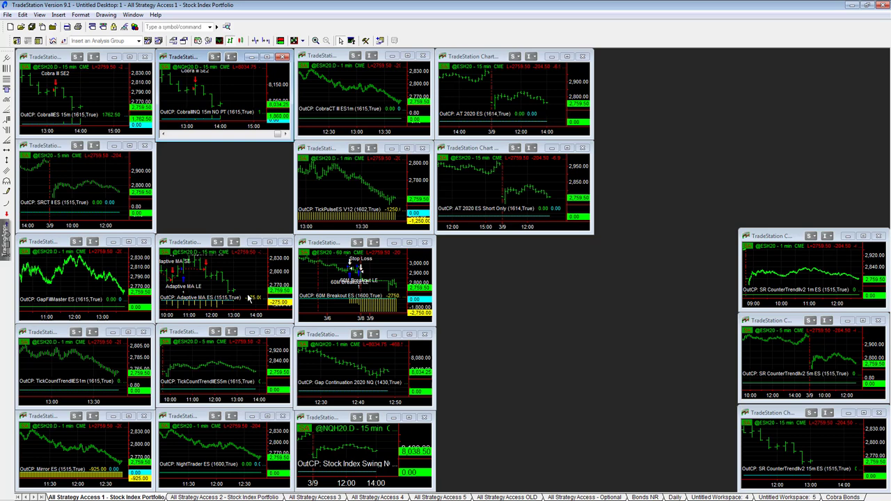
right_click(252, 275)
click(252, 270)
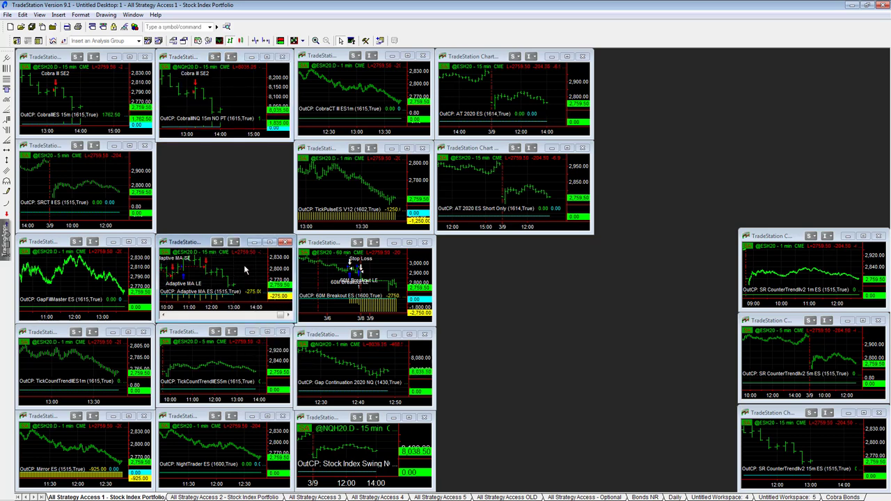
Step: View the Adaptive MA ES chart full-size, restore it, then maximize the 60M Breakout ES chart
double_click(188, 242)
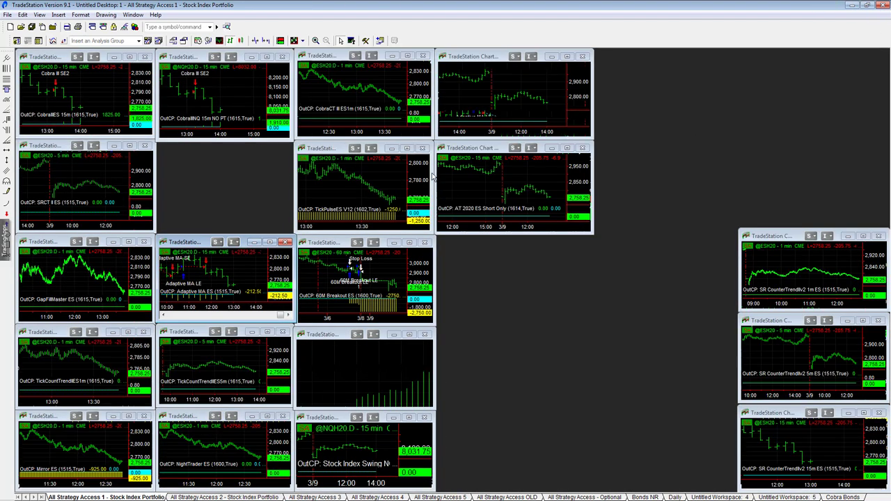
click(876, 16)
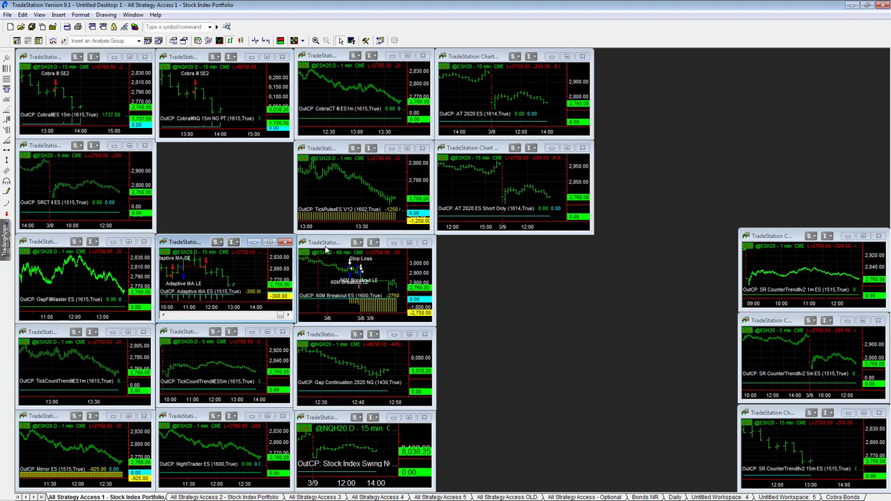
double_click(327, 244)
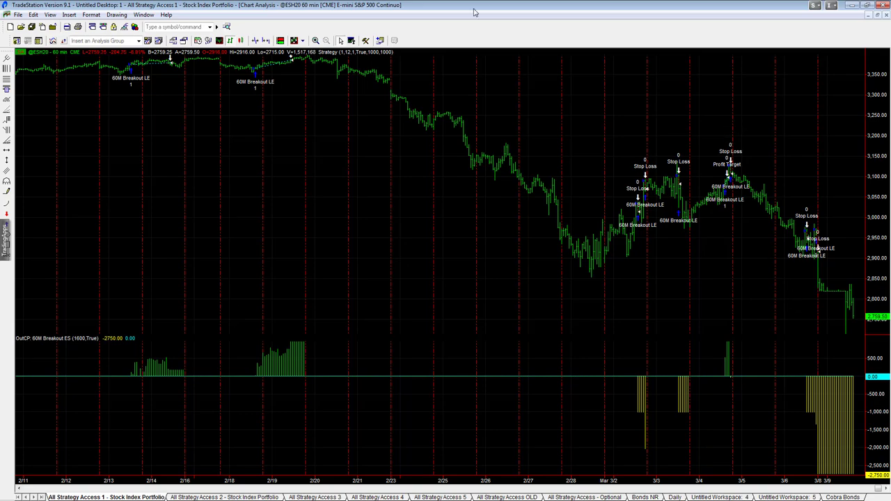
Step: Widen the 60M Breakout ES bars five steps to read recent trades, then restore the tiled view
click(267, 41)
click(267, 40)
click(267, 41)
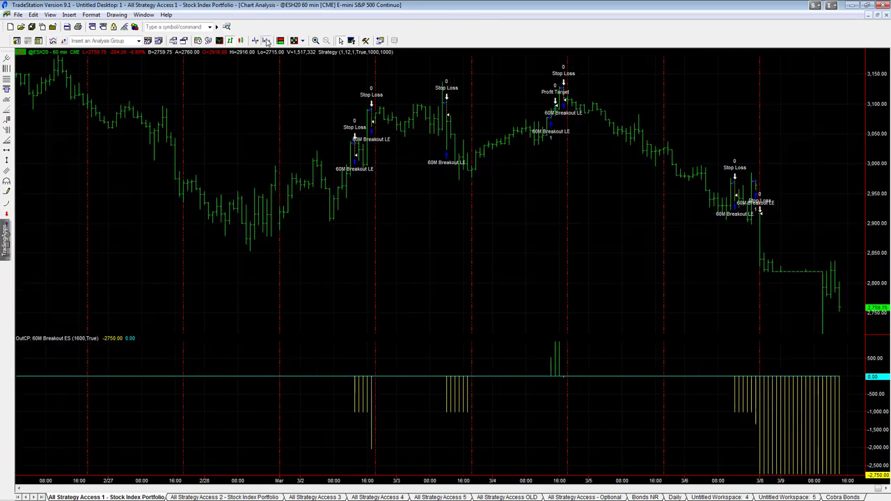
click(268, 41)
click(267, 41)
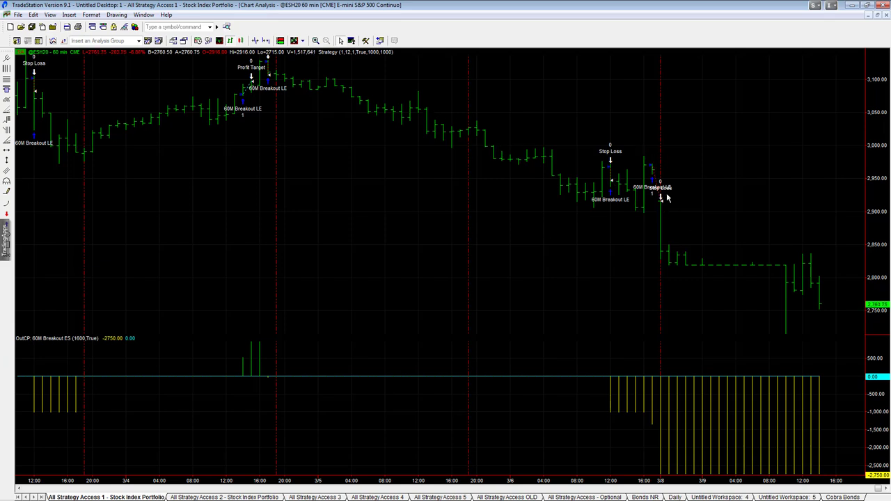
mouse_move(659, 254)
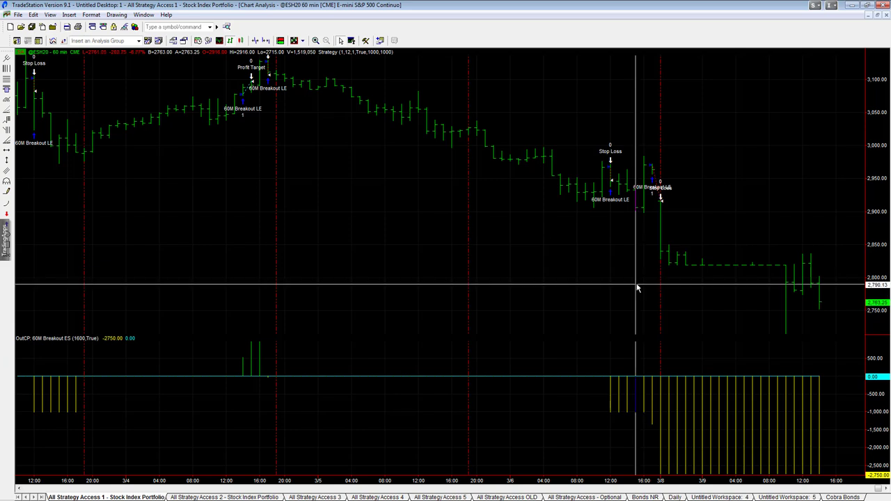
mouse_move(664, 284)
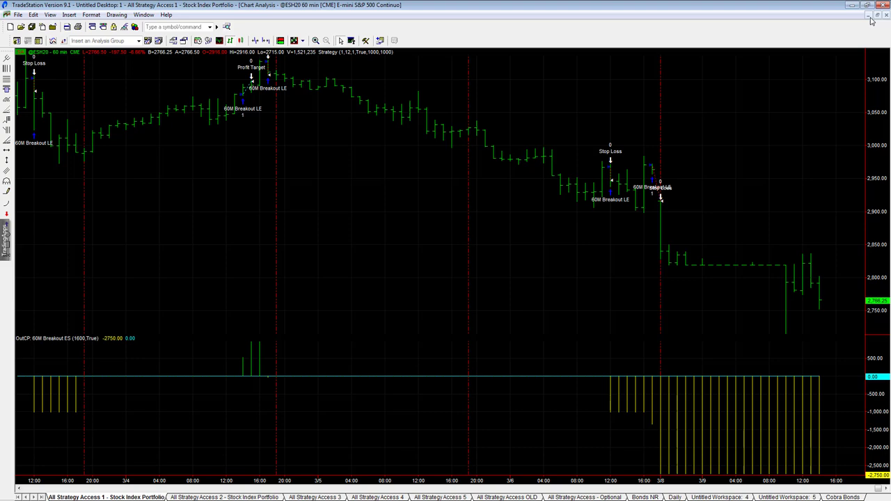
click(877, 15)
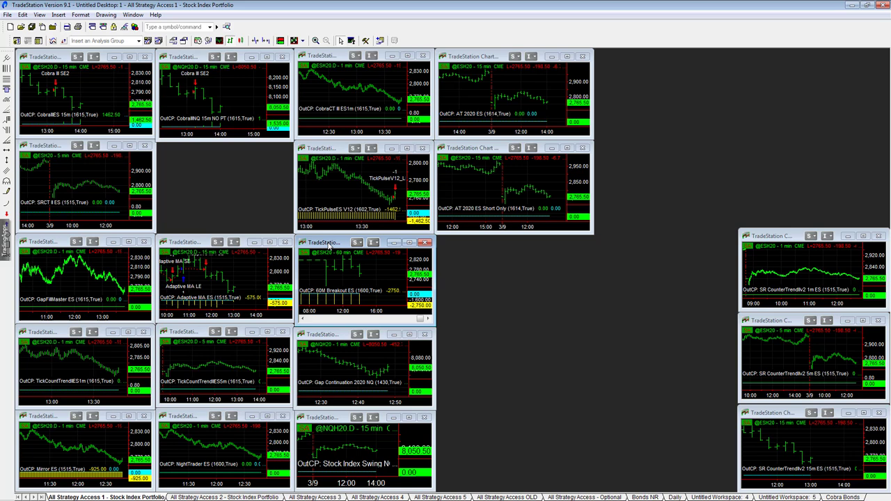
click(409, 242)
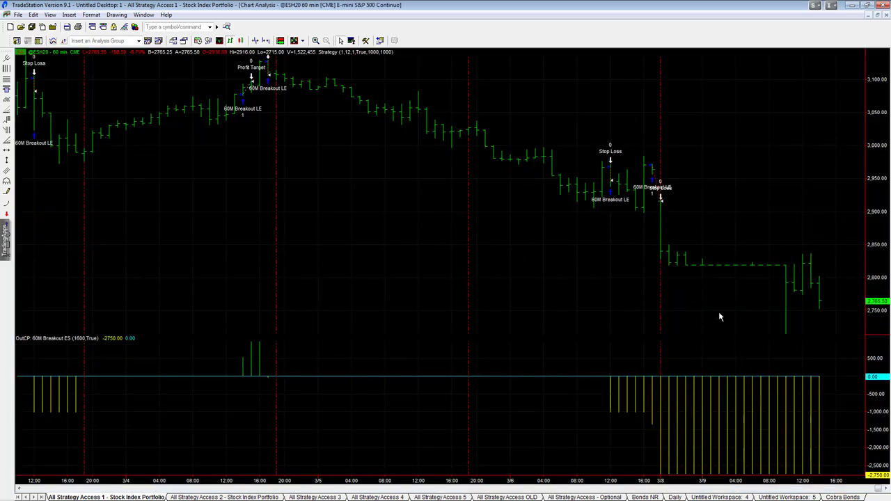
drag(662, 228, 663, 229)
click(876, 15)
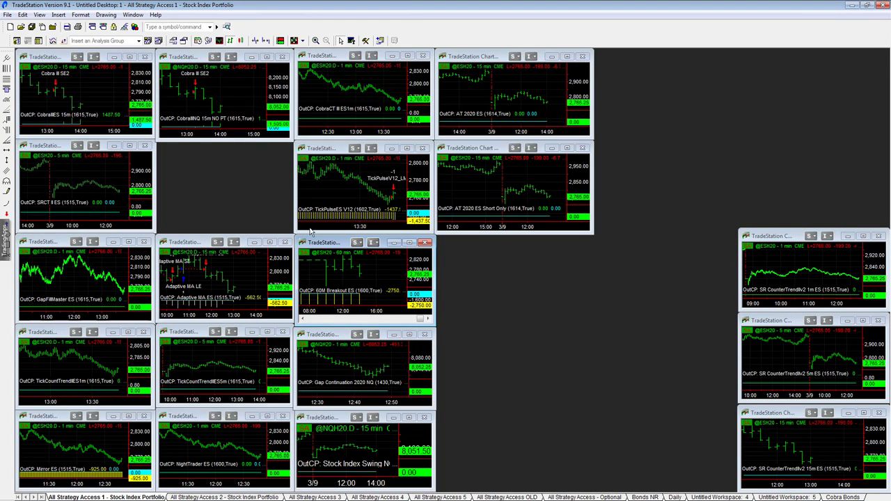
click(62, 424)
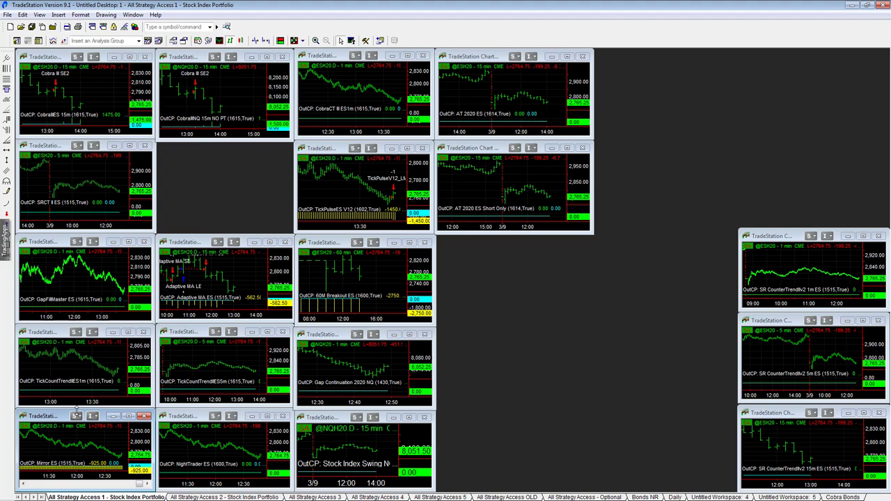
double_click(63, 419)
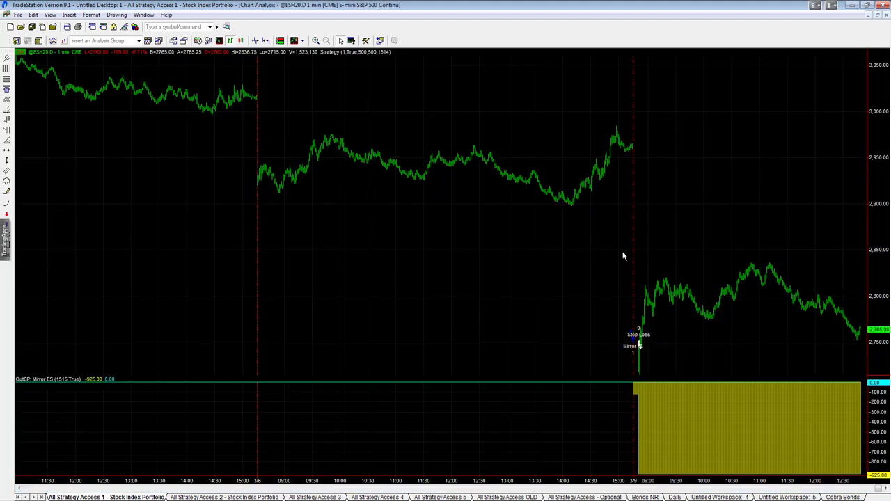
click(266, 40)
click(265, 40)
key(ctrl+r)
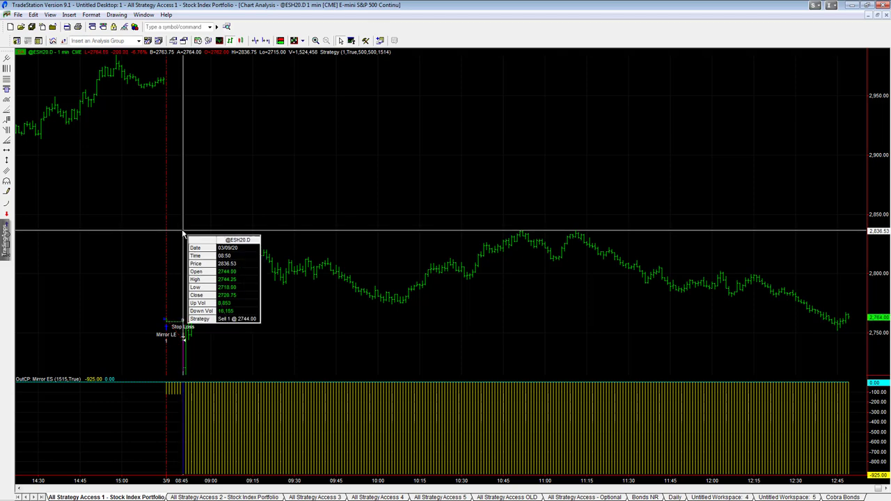
key(Escape)
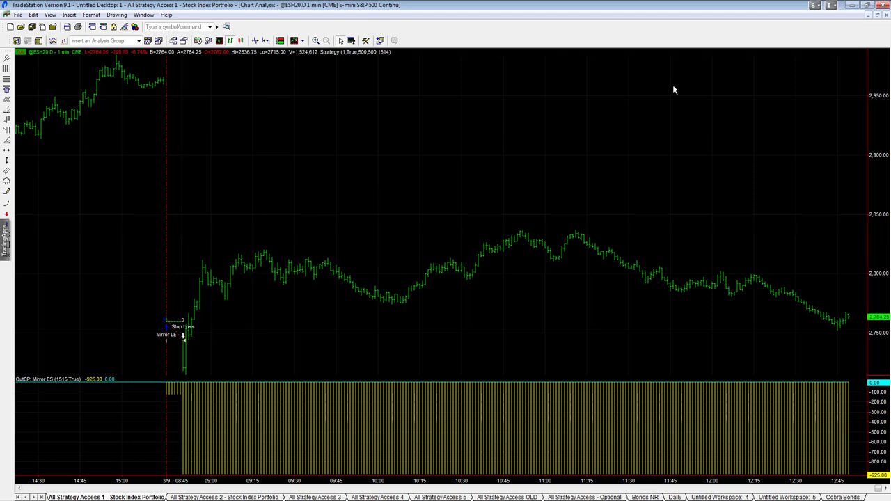
click(255, 41)
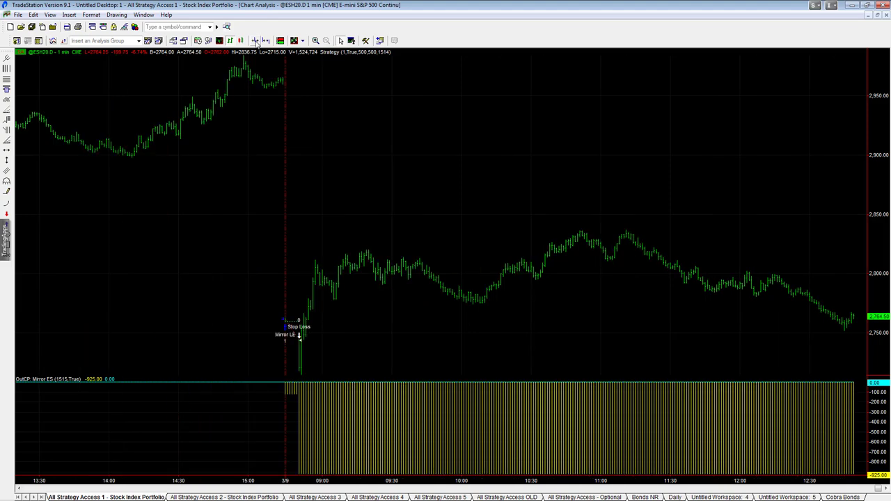
click(256, 41)
click(255, 41)
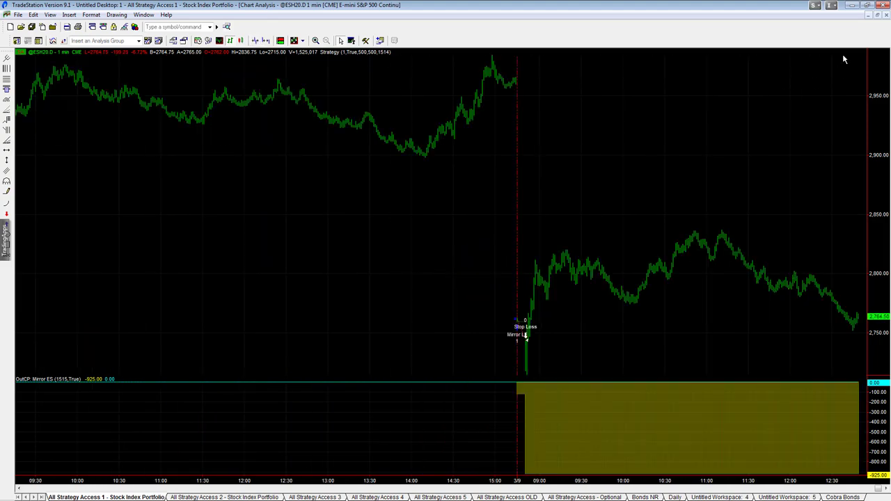
click(877, 15)
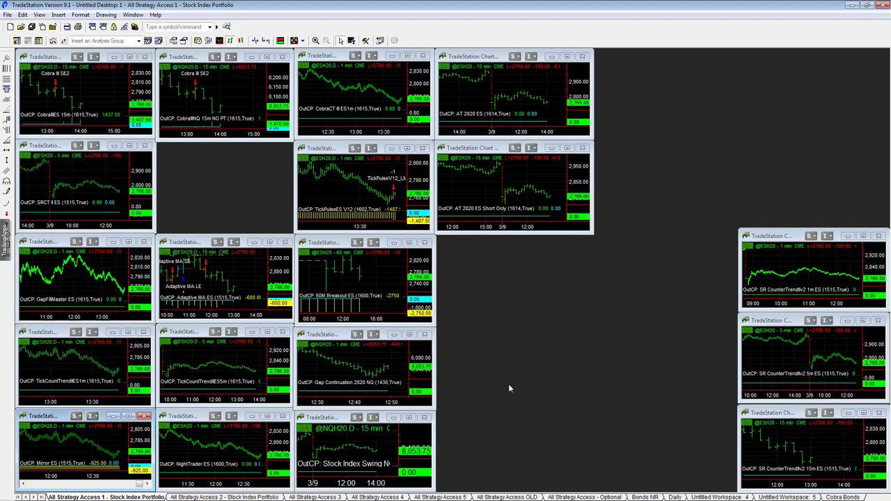
Step: Switch to All Strategy Access 2 and check the TickPulse NQ, AT 2020 NQ and 60M Breakout NQ charts
click(236, 497)
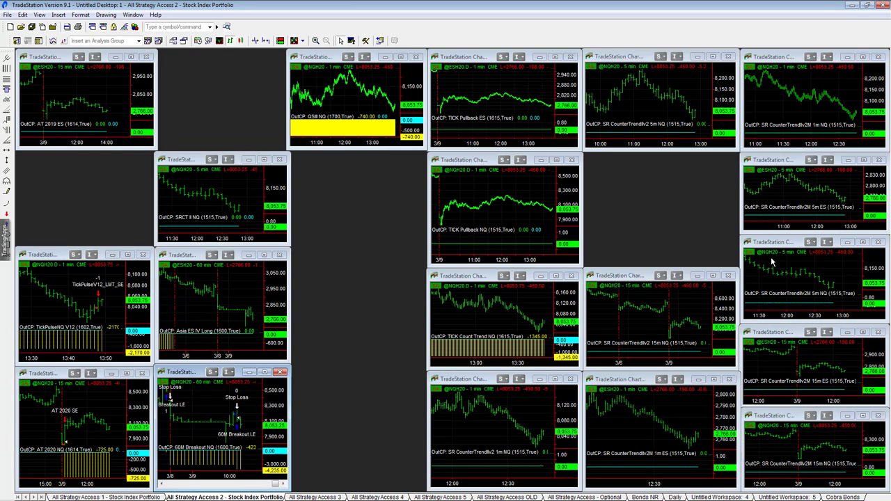
click(80, 288)
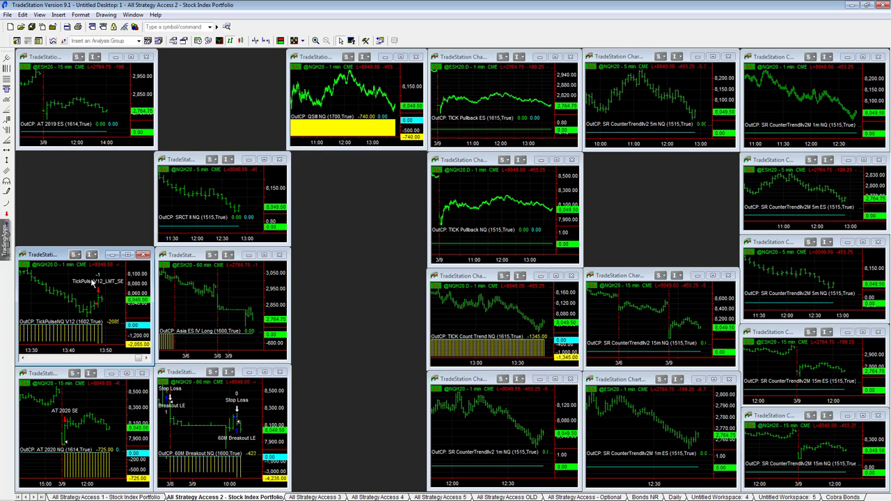
click(107, 405)
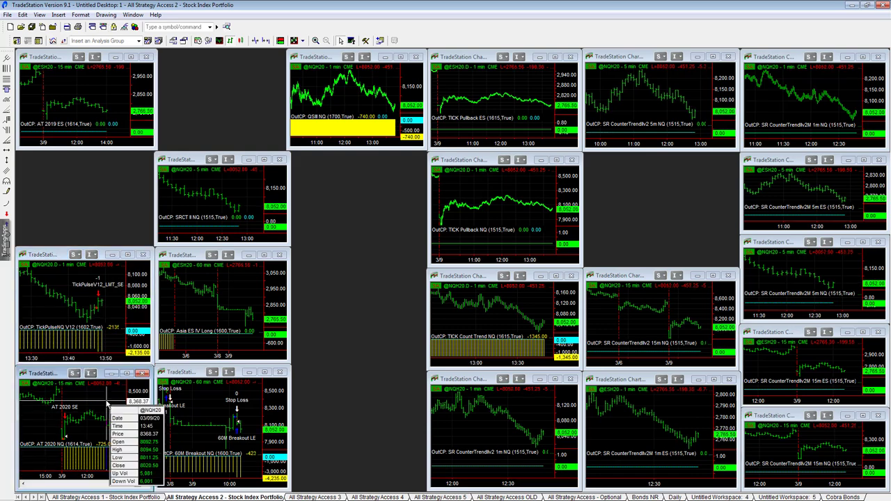
click(204, 405)
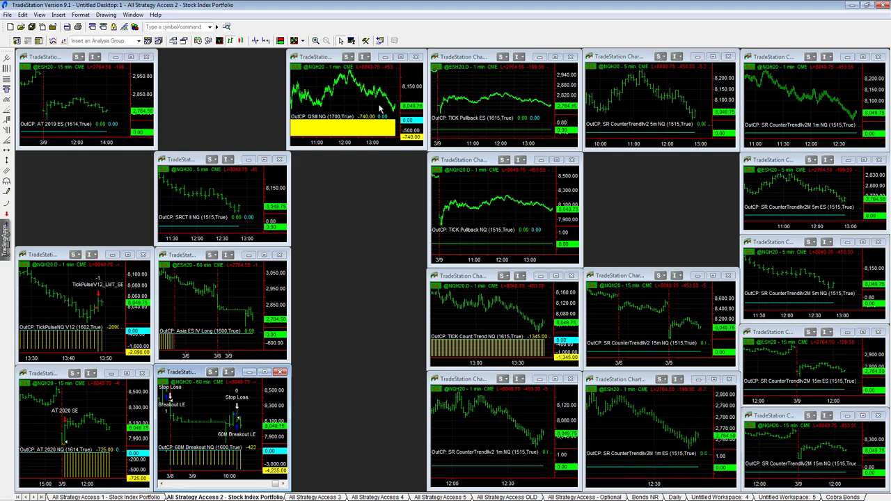
Step: Review the QSII NQ chart full-size, restore it, check TICK Count Trend NQ, then open Untitled Workspace: 4
click(336, 77)
double_click(330, 60)
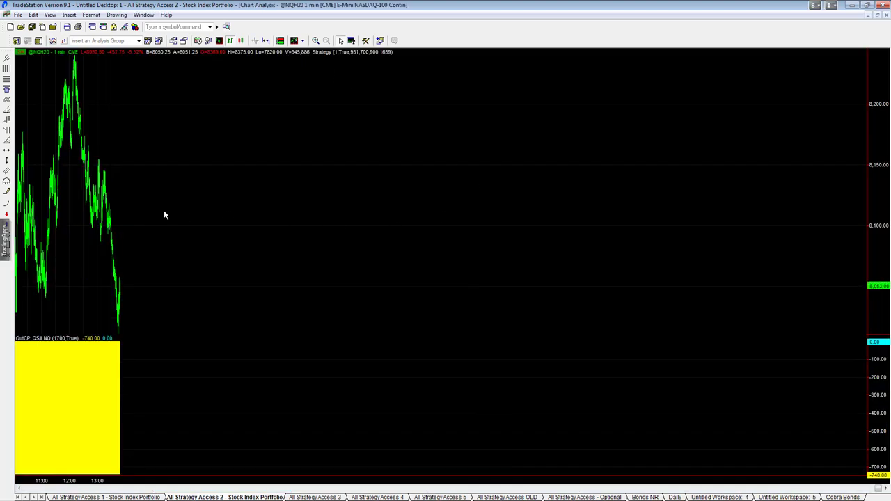
click(473, 339)
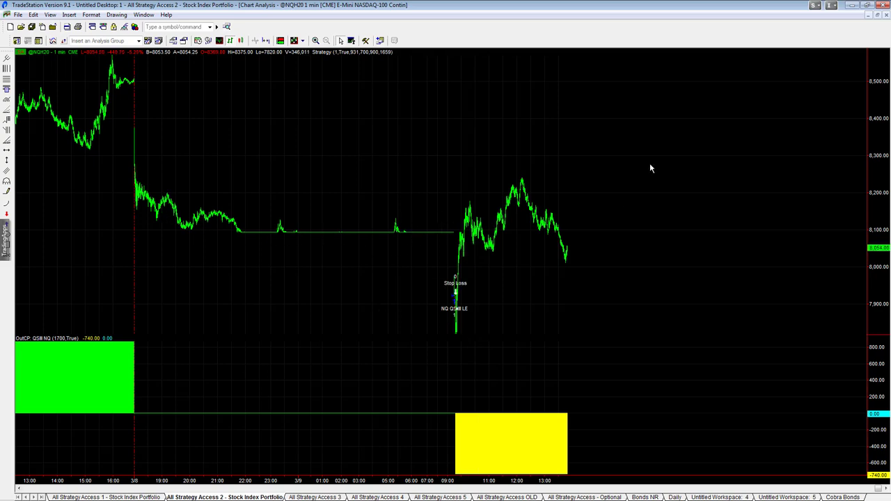
click(877, 15)
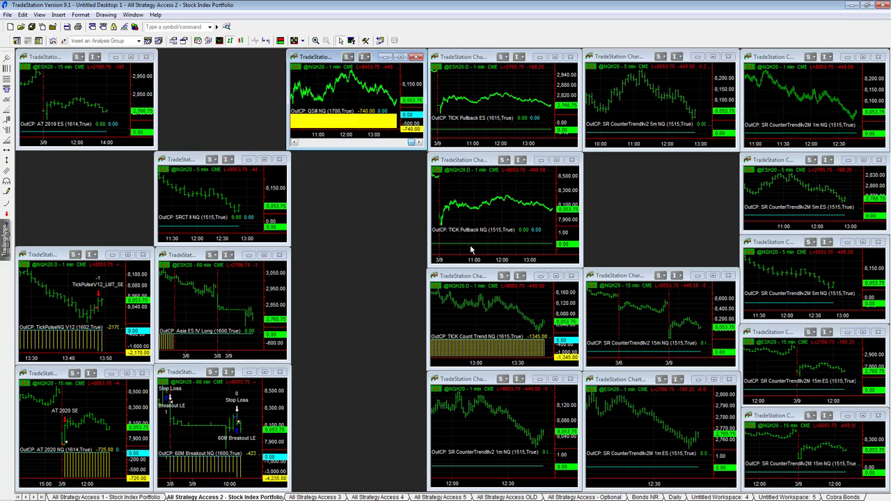
click(521, 326)
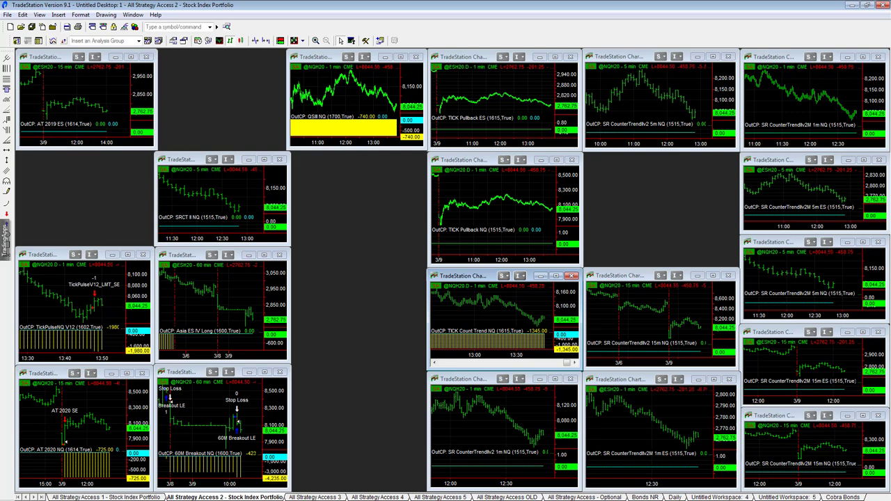
click(719, 497)
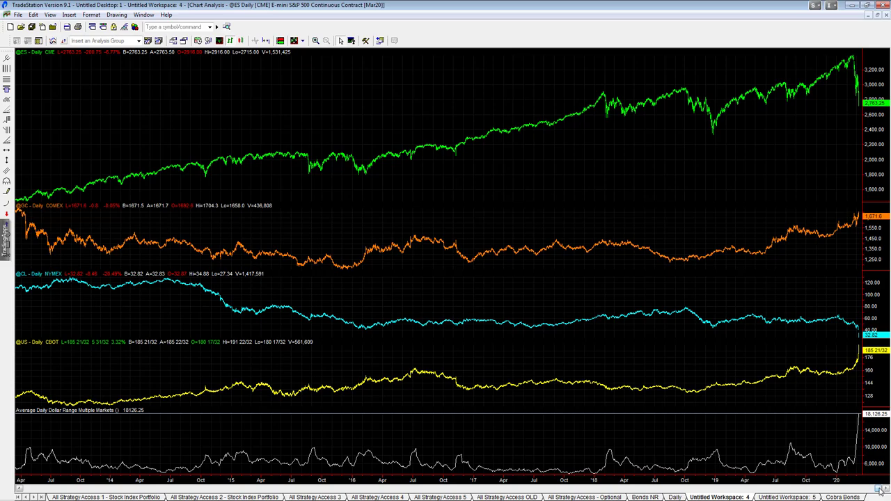
Step: Scroll the ES, GC, CL and US daily charts back through history, return to latest bars, then open Workspace 5
drag(880, 490, 496, 486)
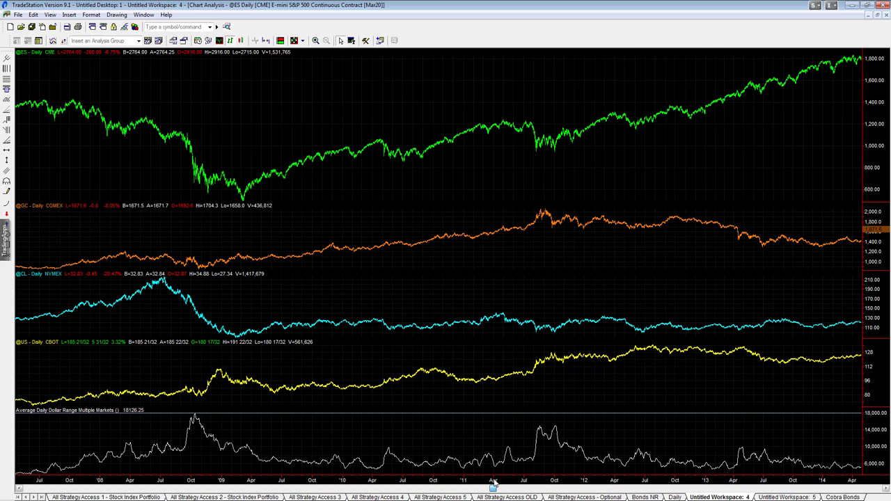
mouse_move(194, 454)
scroll(223, 139, left, 5)
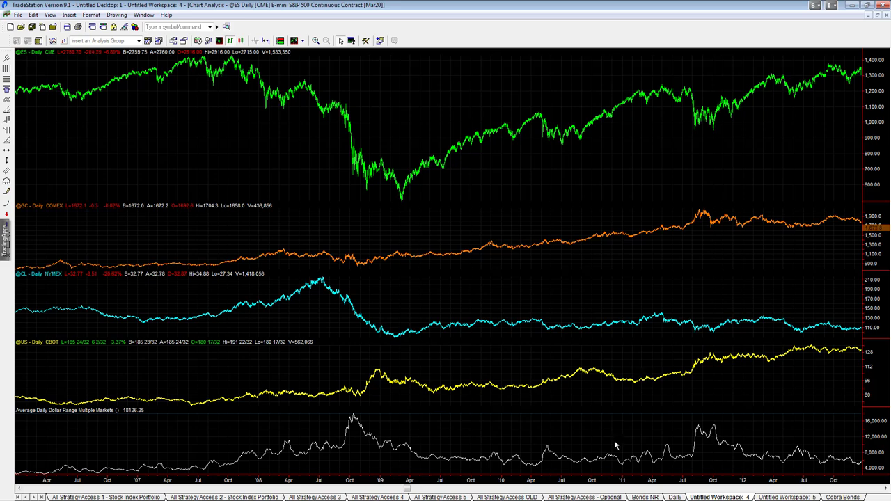
click(874, 490)
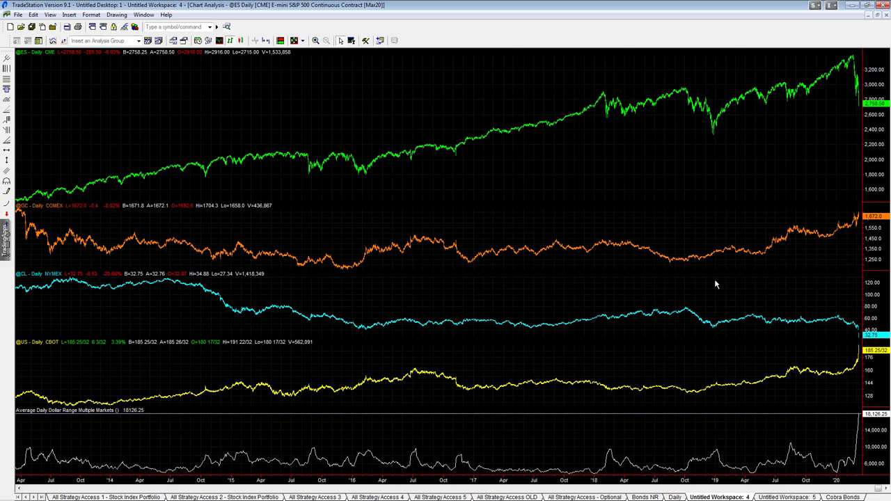
click(791, 497)
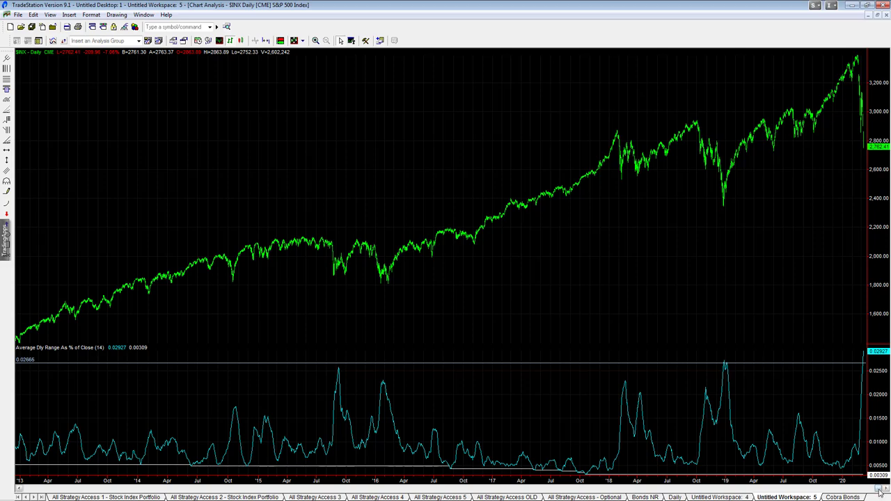
Step: Scroll the S&P 500 daily chart back to 2008, return to the latest data, then reopen All Strategy Access 1
drag(879, 489, 383, 461)
mouse_move(403, 472)
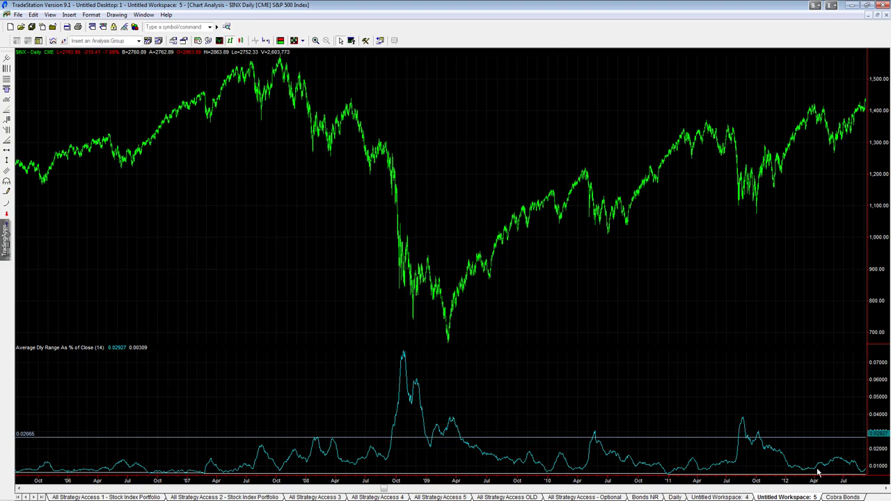
click(876, 493)
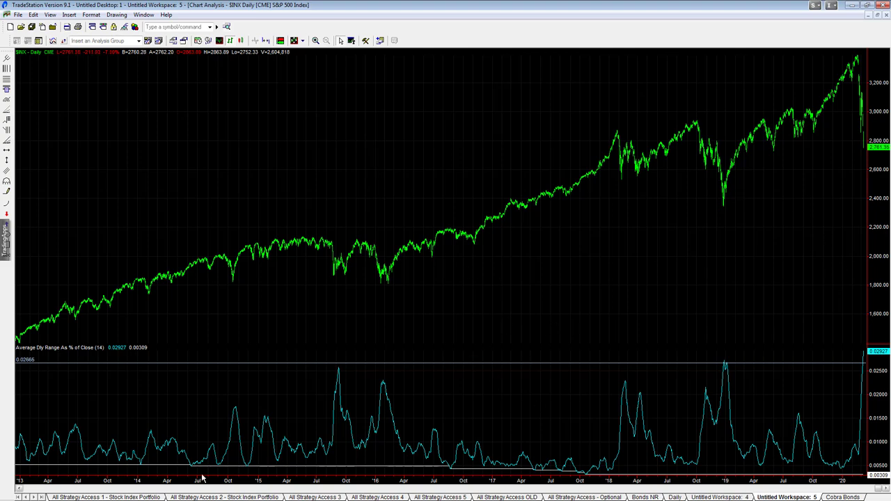
click(105, 497)
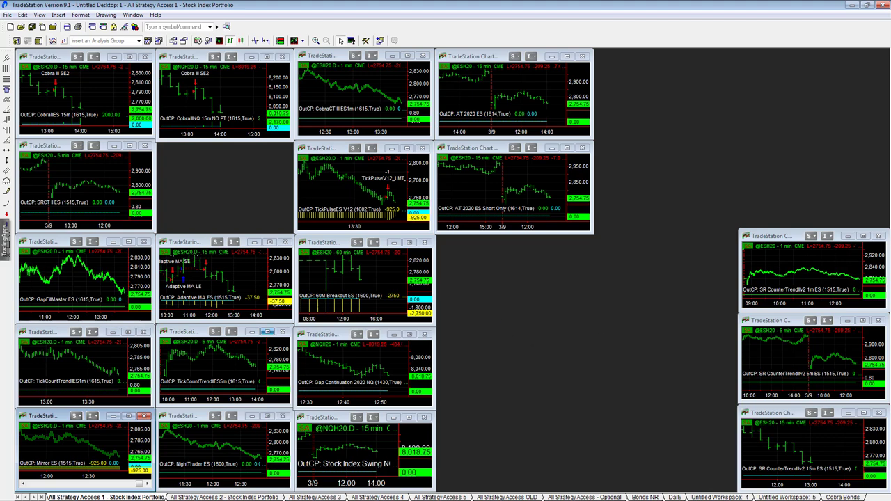
key(alt+Tab)
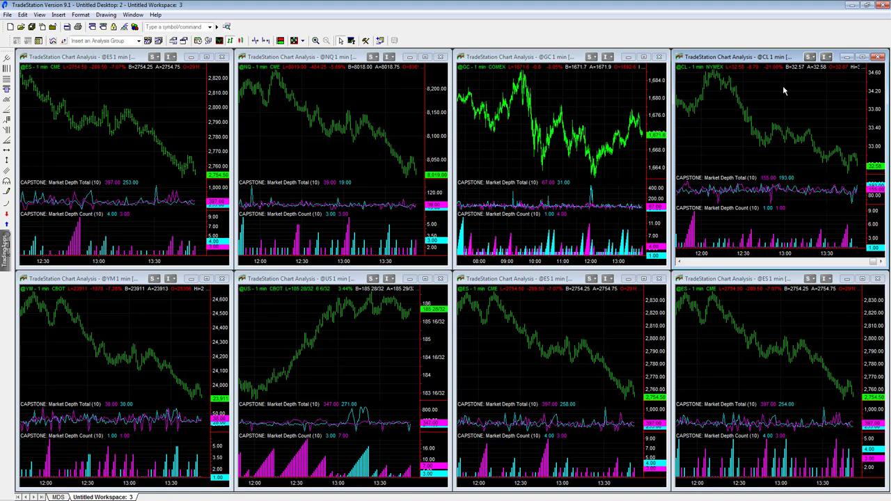
double_click(742, 57)
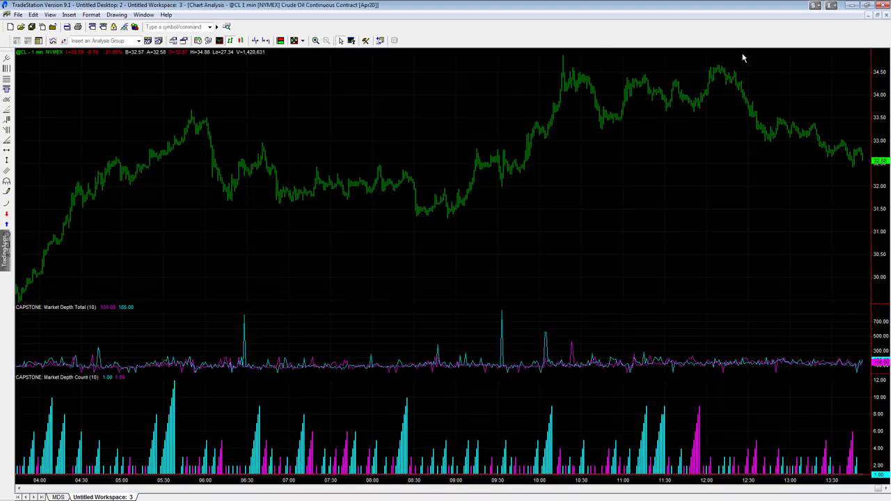
click(260, 43)
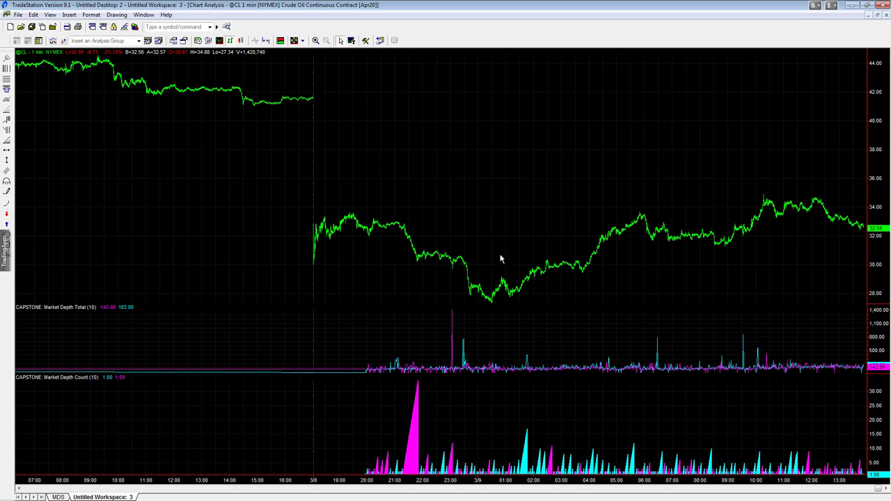
click(877, 16)
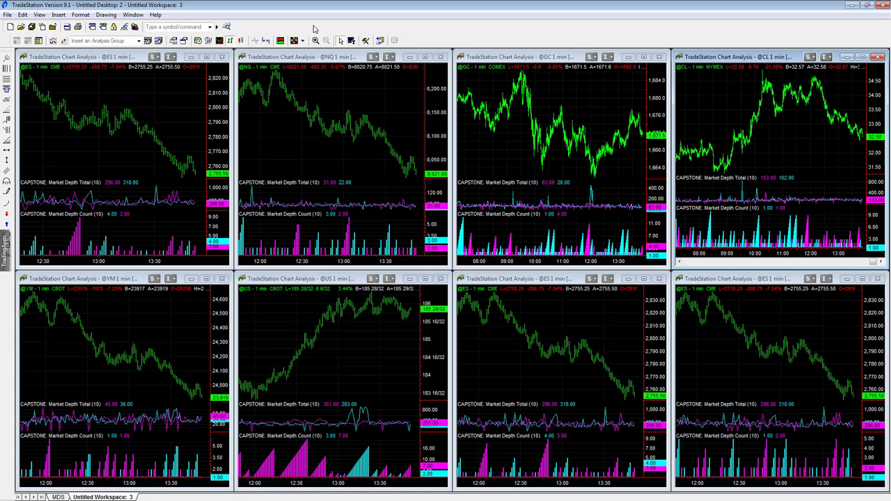
click(177, 116)
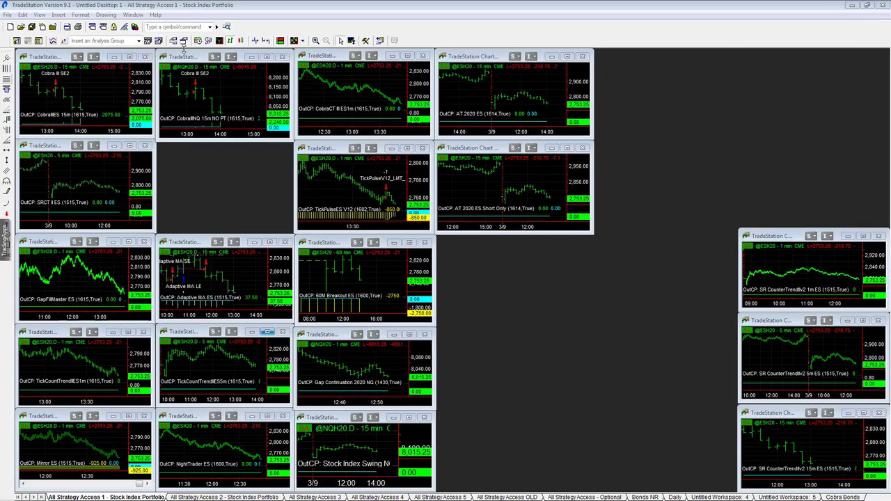
Step: Activate the NQ and ES Cobra, Adaptive MA ES and TickPulse ES charts, then toggle Strategy Access 2 and 1
click(242, 94)
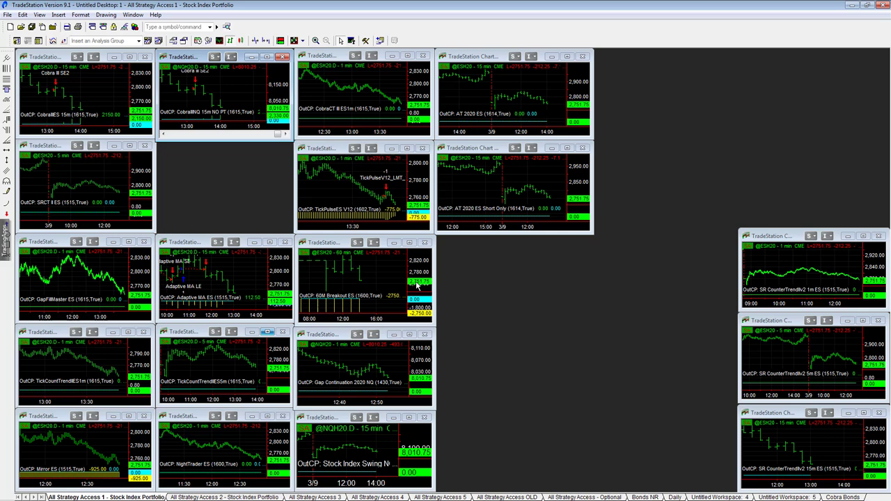
click(104, 84)
click(253, 85)
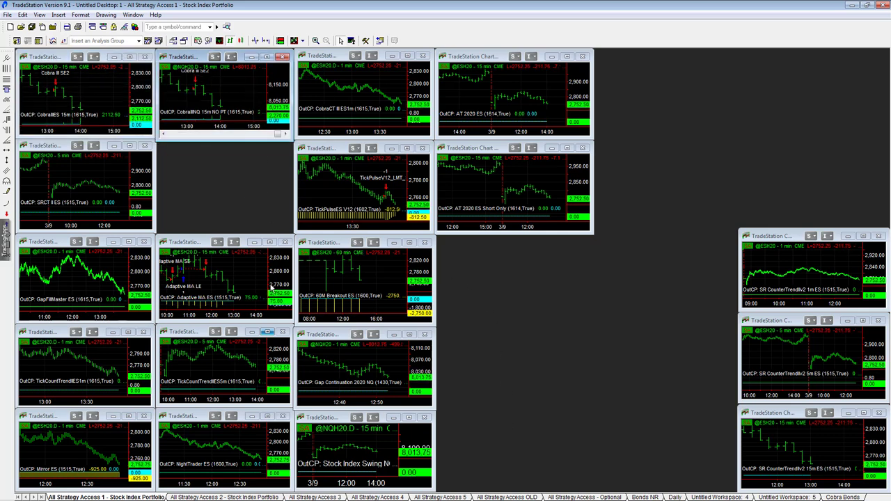
click(270, 286)
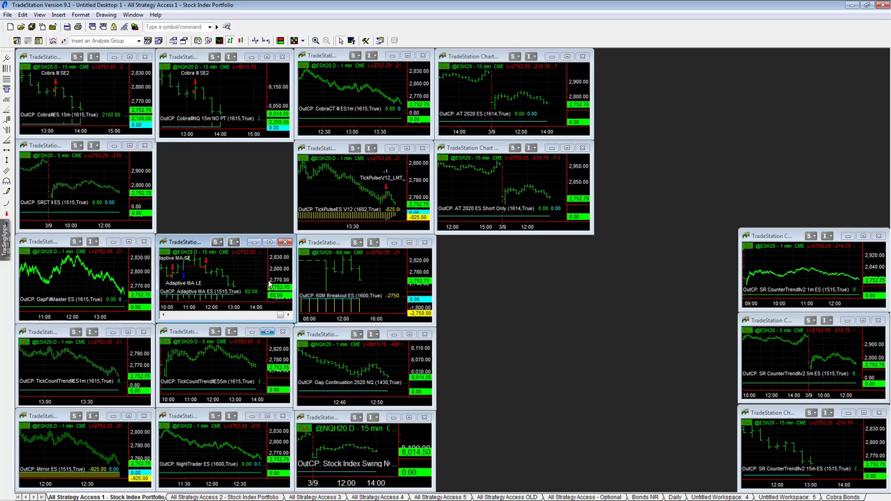
click(402, 185)
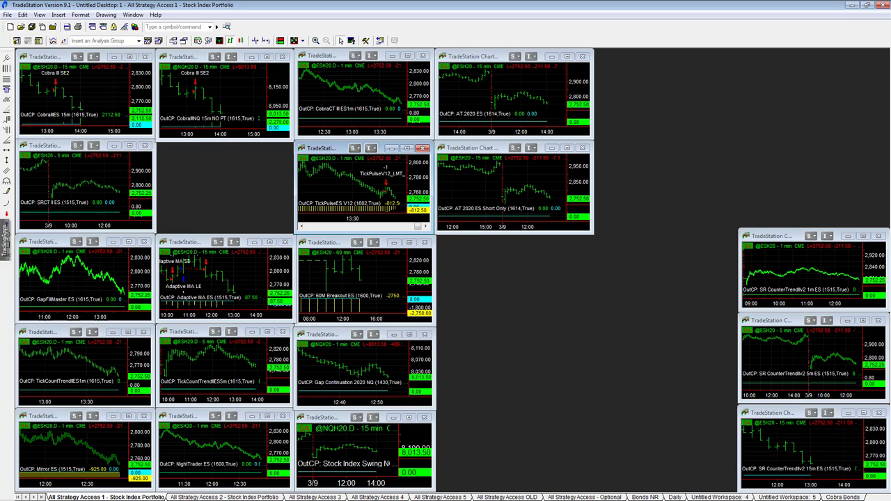
click(249, 497)
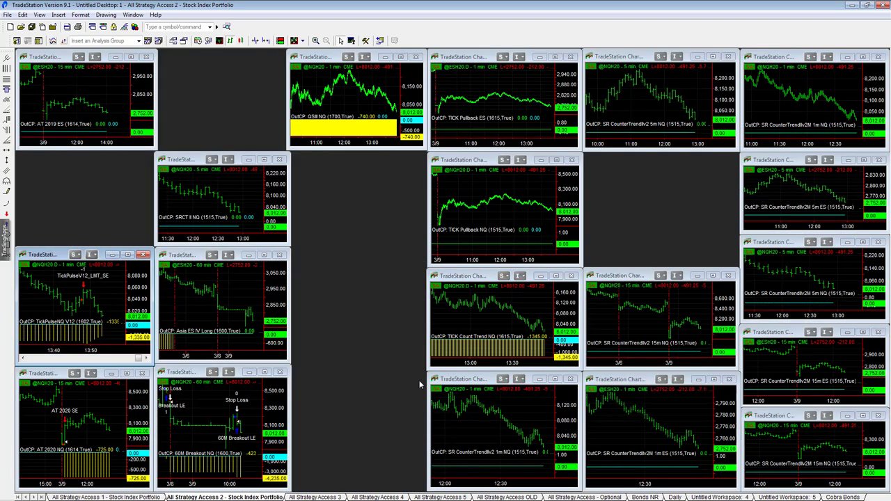
click(144, 497)
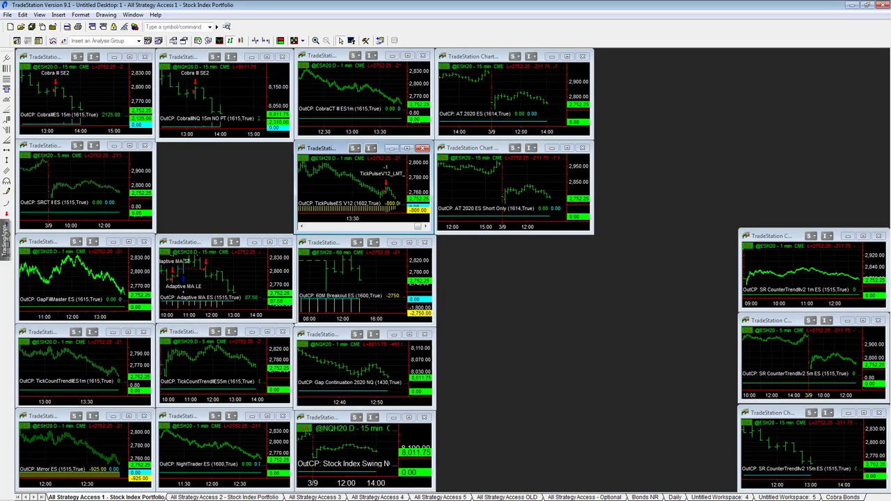
Step: Return to the CME Equity Limits page and scroll down to the Micro E-mini Nasdaq-100 and Dow rows
key(alt+Tab)
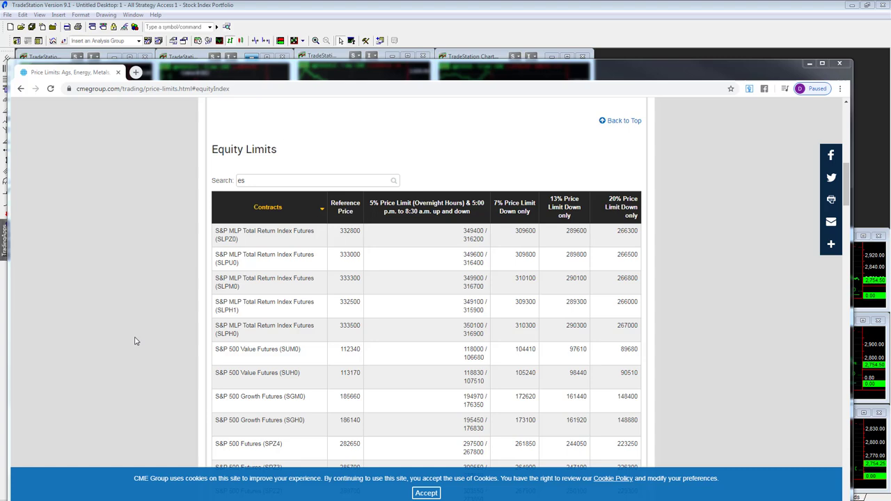
scroll(136, 340, down, 2)
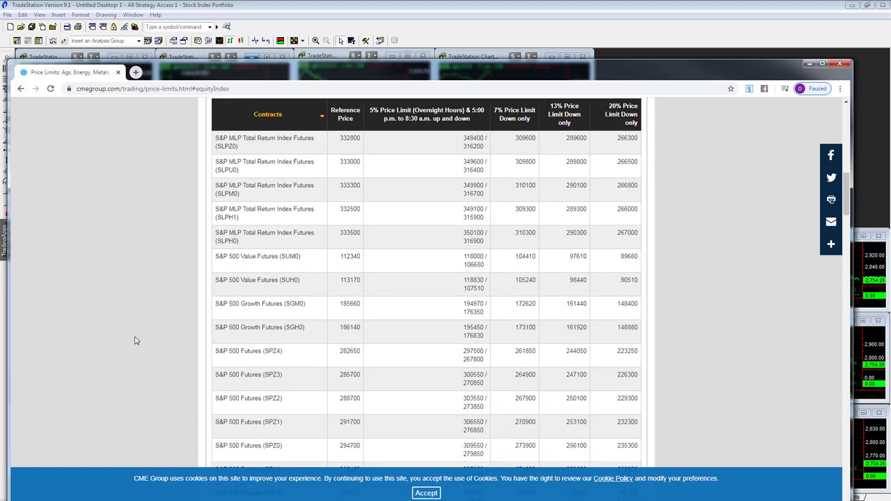
scroll(136, 340, down, 2)
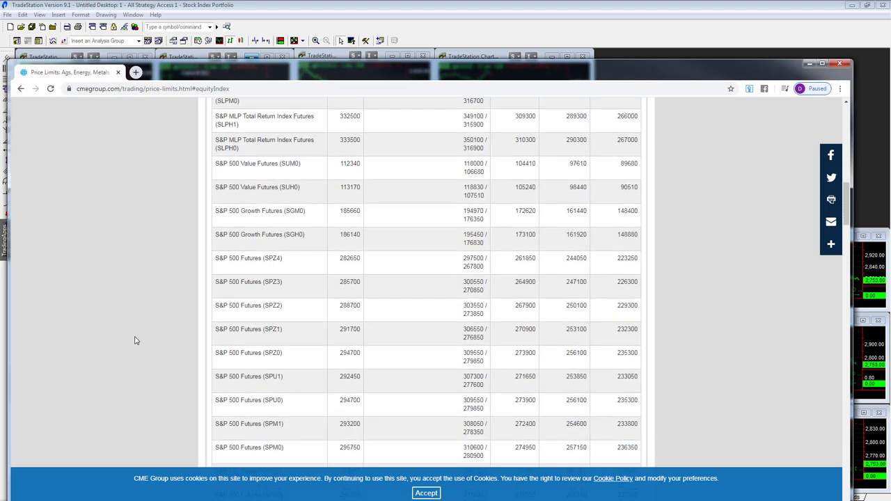
scroll(136, 340, down, 2)
scroll(135, 341, down, 1)
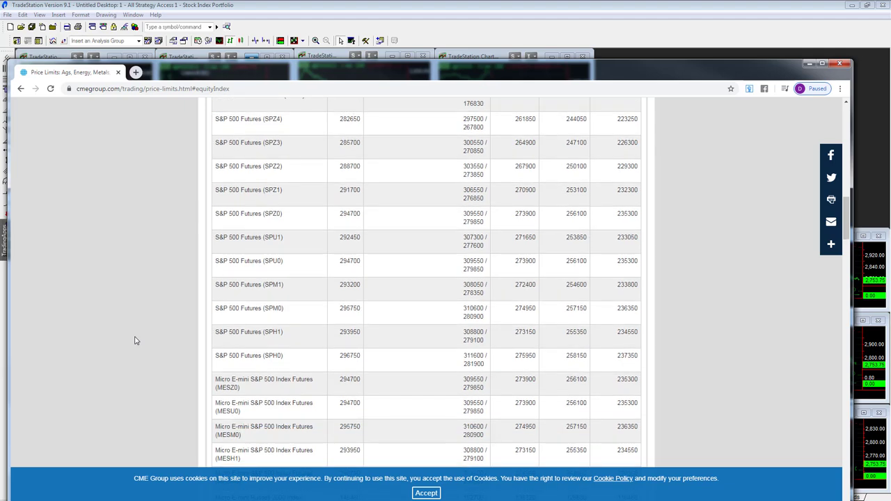
scroll(136, 340, down, 5)
scroll(136, 340, down, 6)
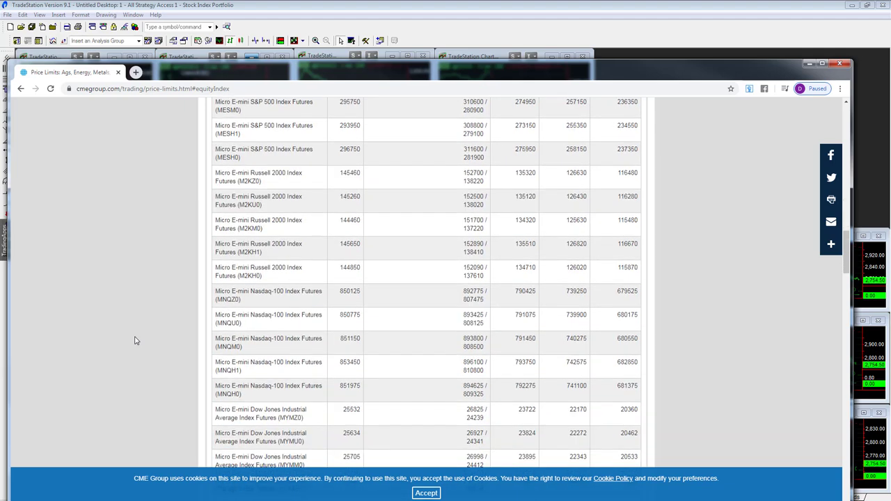